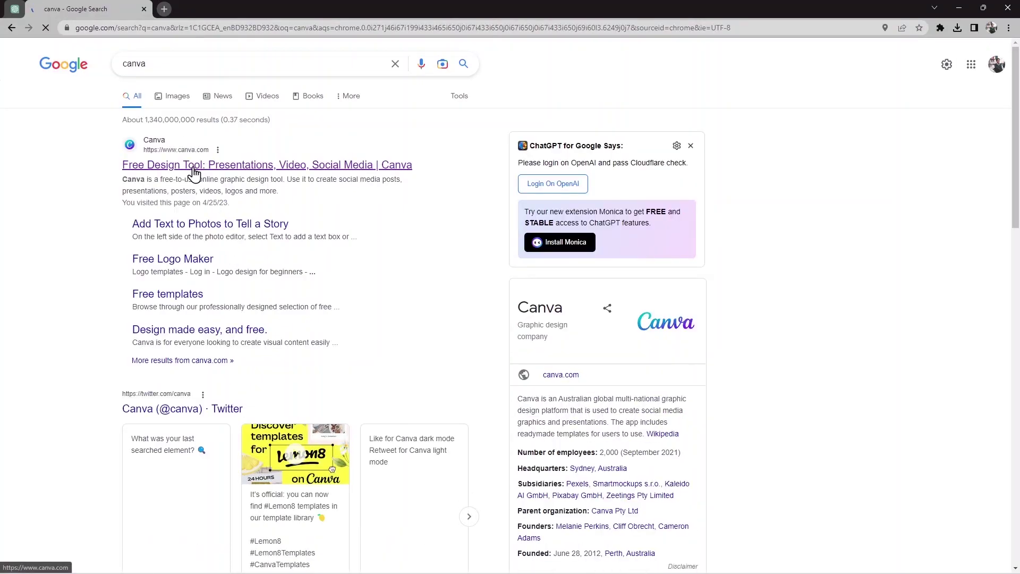
Open the official Canva site from the Google results for 'canva'
{"action": "left_click", "coordinate": [332, 166]}
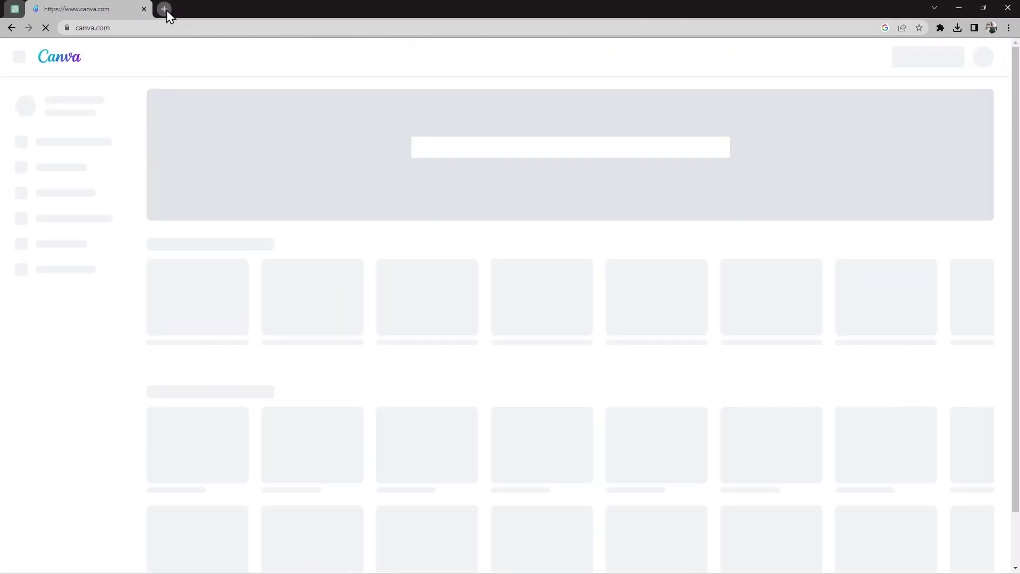
Load lexica.art in a new tab, then go back to the Canva home tab
{"action": "left_click", "coordinate": [164, 9]}
{"action": "left_click", "coordinate": [182, 33]}
{"action": "type", "text": "lex"}
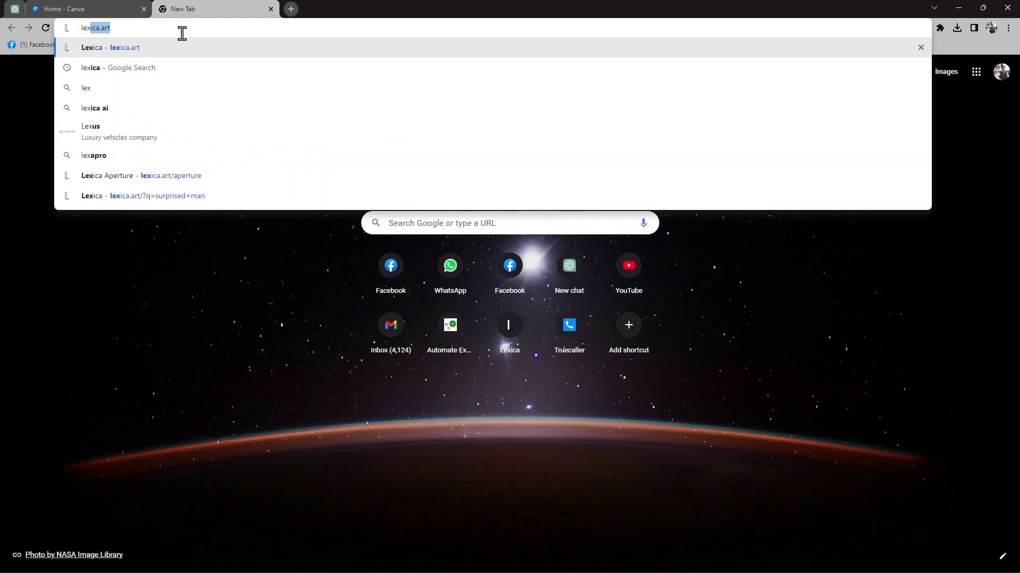
{"action": "type", "text": "ica.art"}
{"action": "key", "text": "Return"}
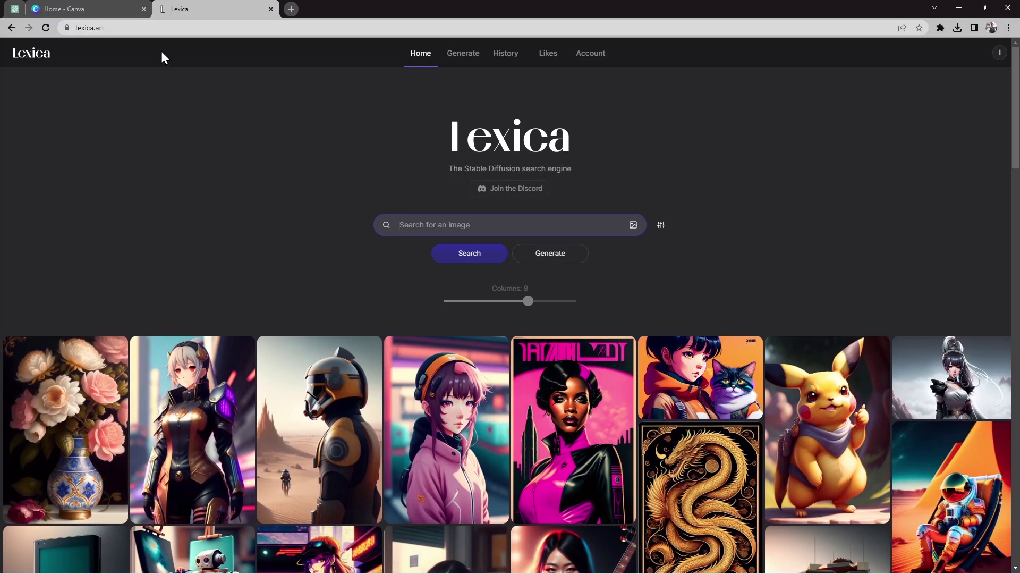
{"action": "left_click", "coordinate": [103, 6]}
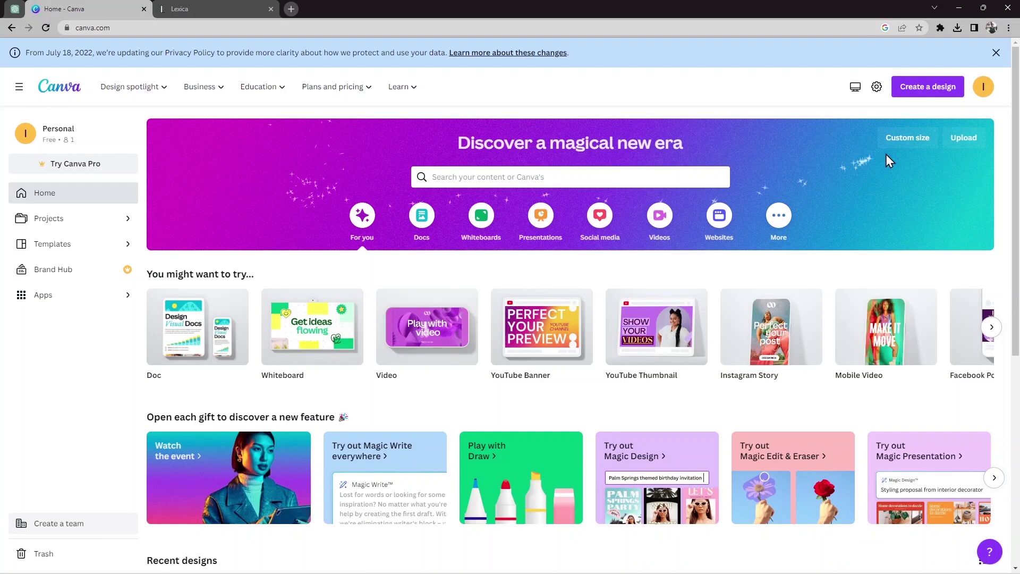
Create a blank YouTube Thumbnail design from Create a design, then switch to Lexica
{"action": "left_click", "coordinate": [921, 88]}
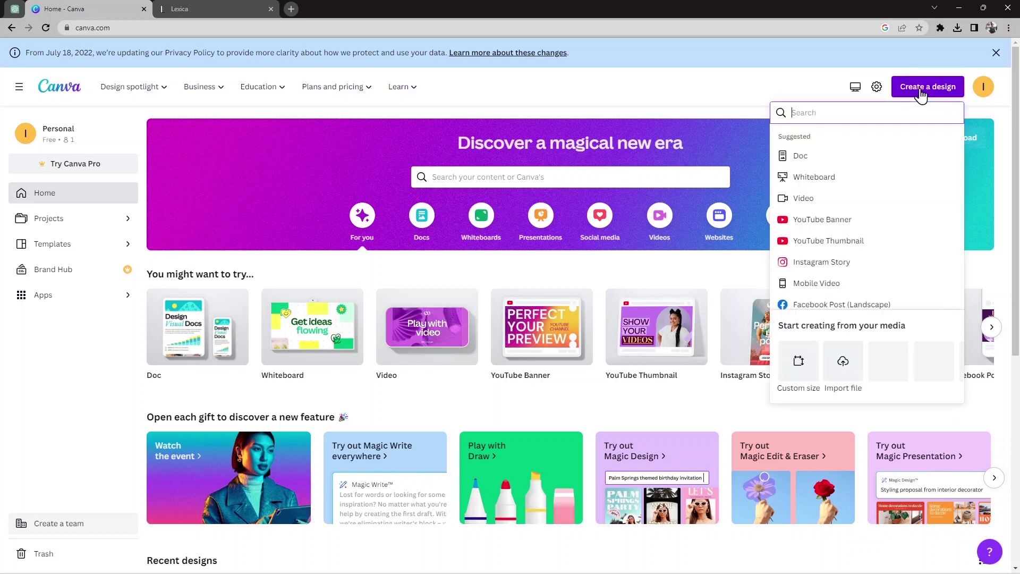
{"action": "left_click", "coordinate": [861, 247]}
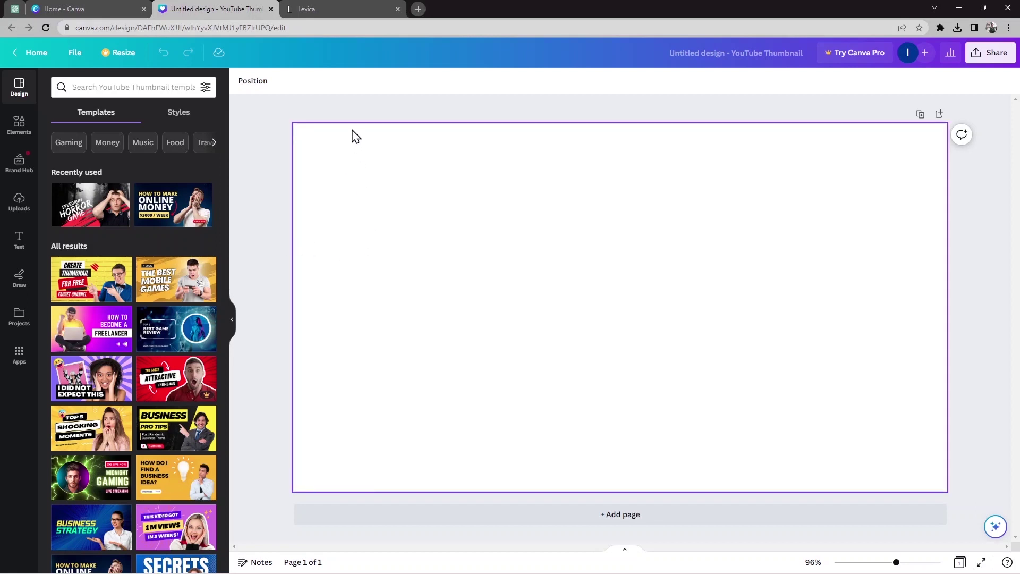
{"action": "left_click", "coordinate": [336, 12]}
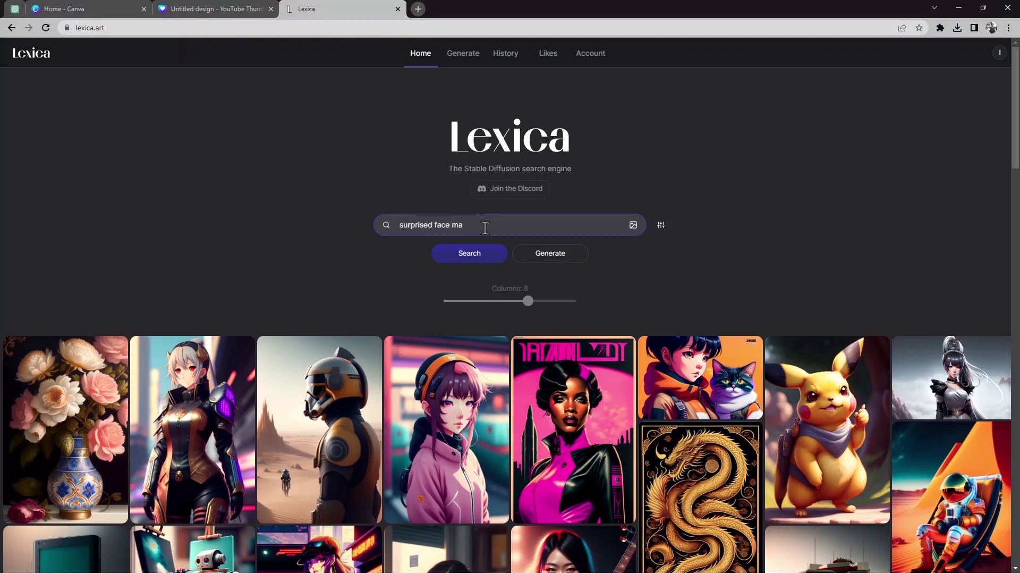
Search Lexica for 'surprised face man' and download the wide-eyed red-haired man image
{"action": "key", "text": "Return"}
{"action": "scroll", "coordinate": [426, 333], "scroll_direction": "down", "scroll_amount": 5}
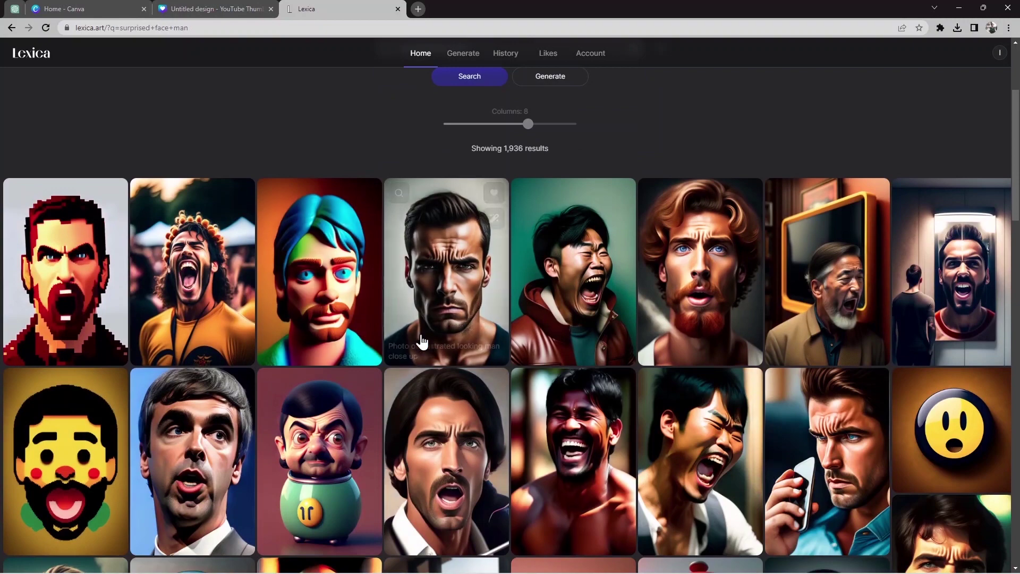
{"action": "scroll", "coordinate": [427, 333], "scroll_direction": "down", "scroll_amount": 1}
{"action": "scroll", "coordinate": [723, 409], "scroll_direction": "up", "scroll_amount": 3}
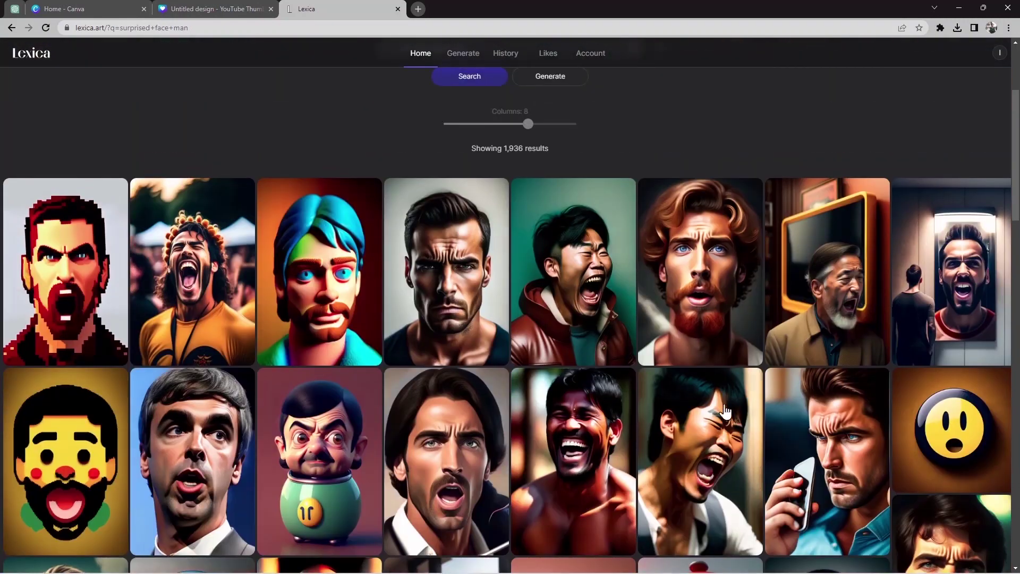
{"action": "left_click", "coordinate": [739, 308]}
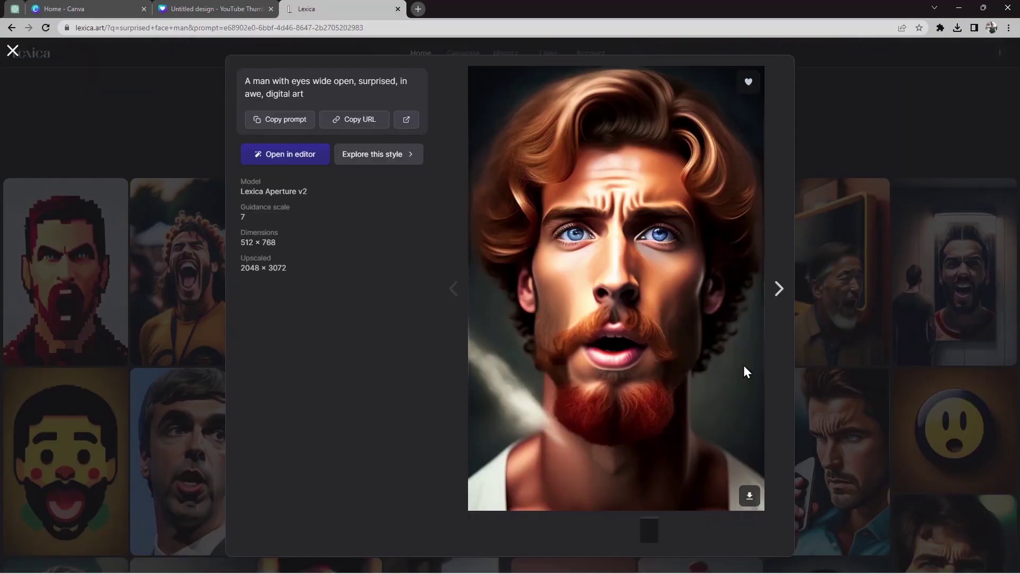
{"action": "left_click", "coordinate": [749, 495]}
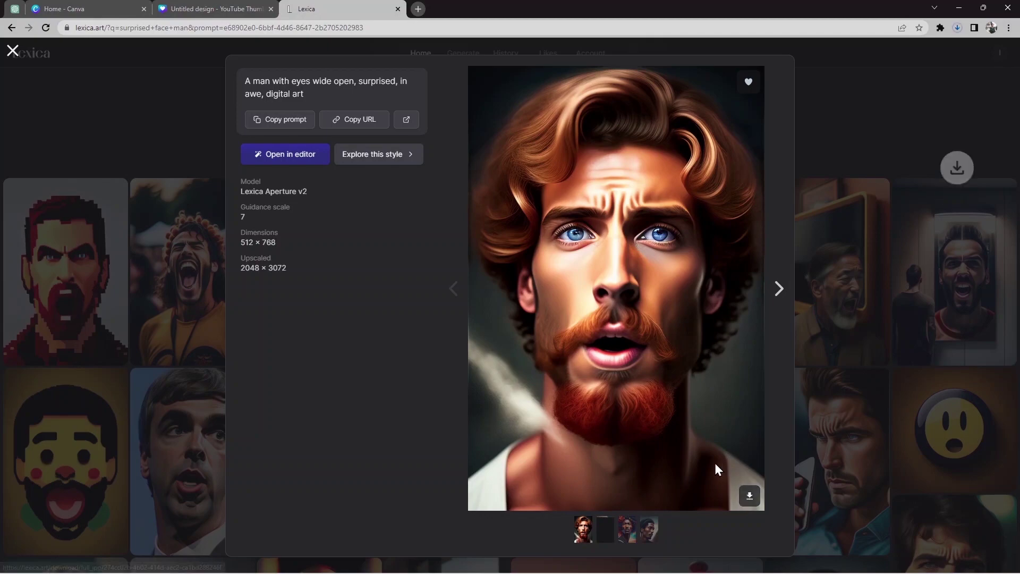
{"action": "left_click", "coordinate": [177, 125]}
Download the blue-beanie man image from the same results
{"action": "scroll", "coordinate": [450, 321], "scroll_direction": "down", "scroll_amount": 7}
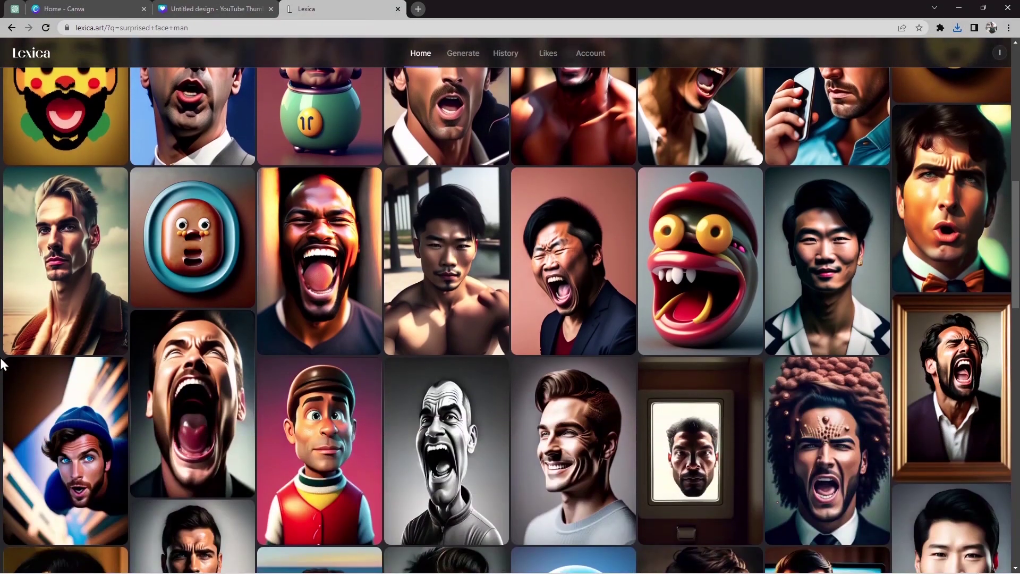
{"action": "scroll", "coordinate": [431, 375], "scroll_direction": "down", "scroll_amount": 5}
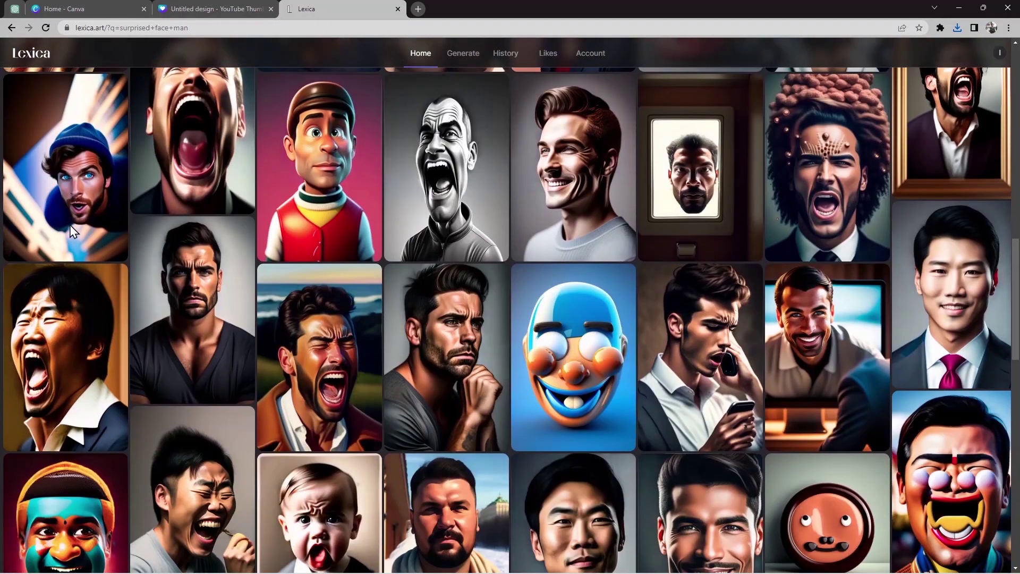
{"action": "mouse_move", "coordinate": [87, 225]}
{"action": "left_click", "coordinate": [97, 201]}
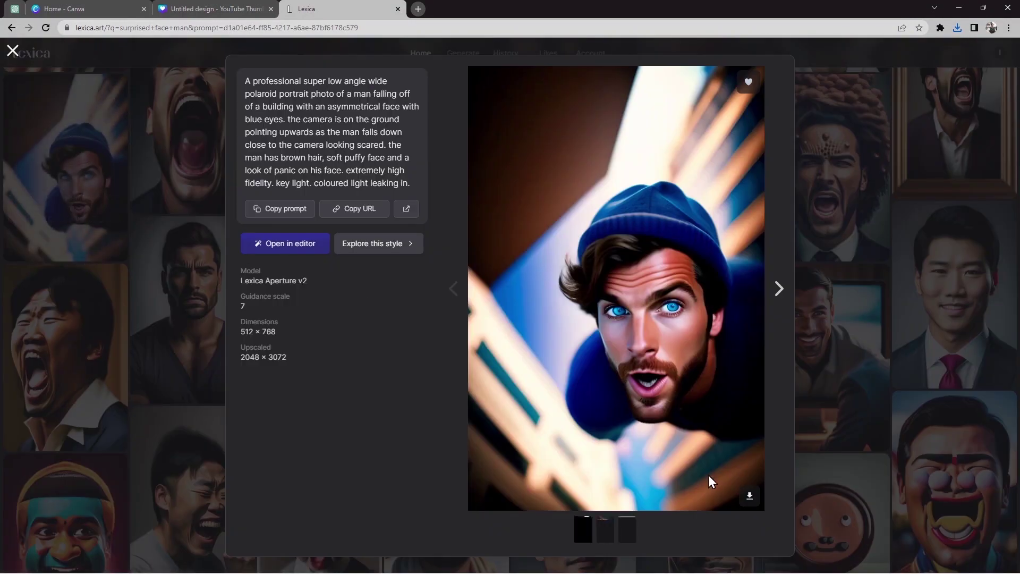
{"action": "left_click", "coordinate": [751, 499]}
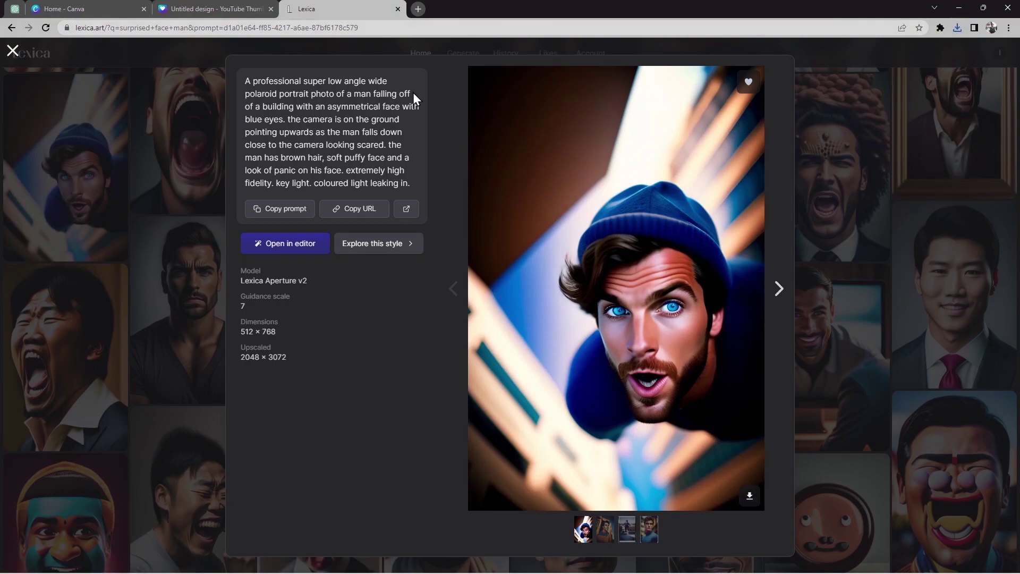
{"action": "left_click", "coordinate": [190, 49]}
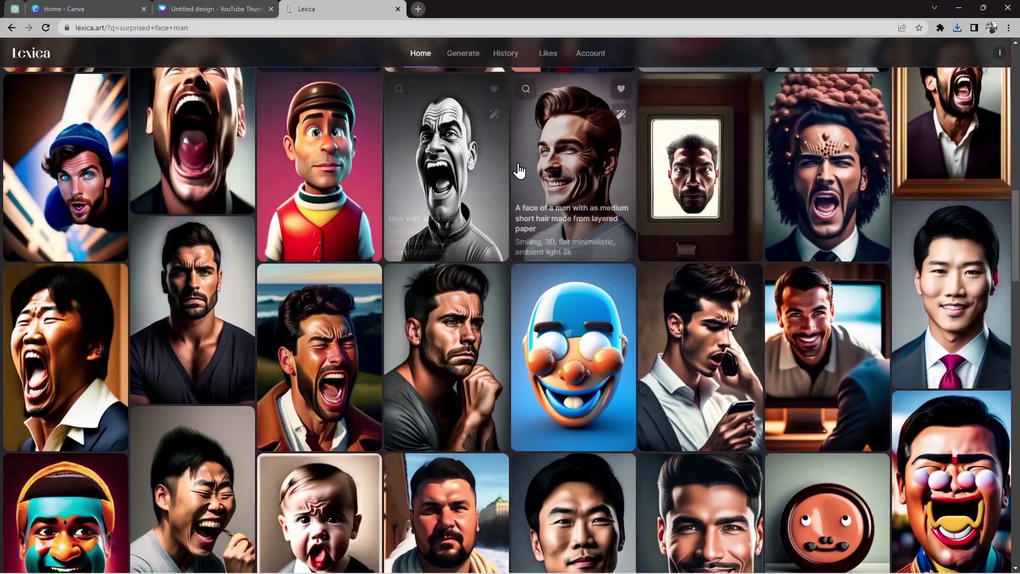
Replace the search text to start a new 'bright background' query
{"action": "scroll", "coordinate": [519, 164], "scroll_direction": "up", "scroll_amount": 10}
{"action": "scroll", "coordinate": [519, 170], "scroll_direction": "up", "scroll_amount": 1}
{"action": "left_click_drag", "start_coordinate": [494, 223], "coordinate": [381, 223]}
{"action": "type", "text": "bright backgrond"}
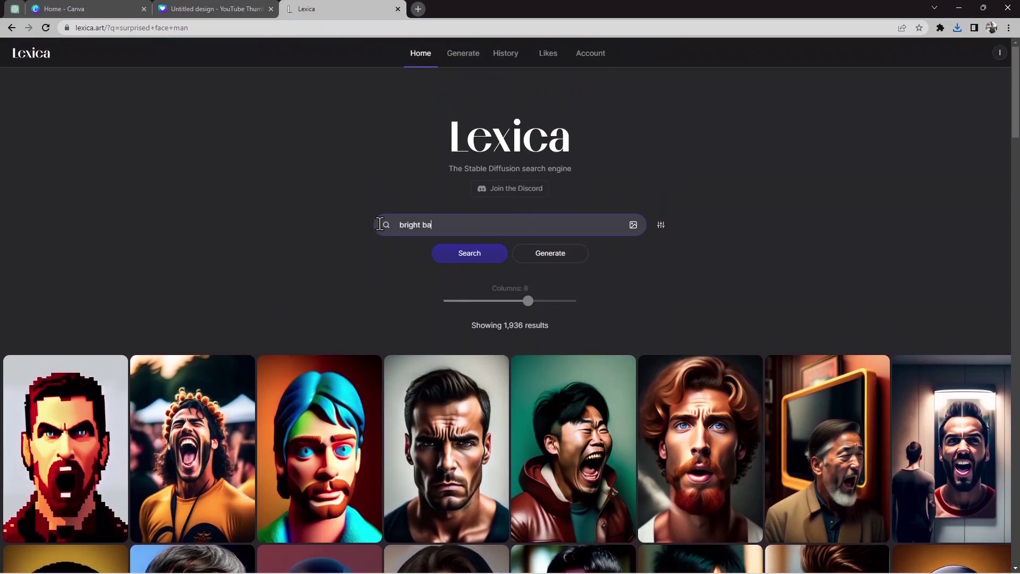
Search bright backgrounds and download the colourful refraction-pattern wallpaper, then return to the Canva design
{"action": "left_click", "coordinate": [485, 262]}
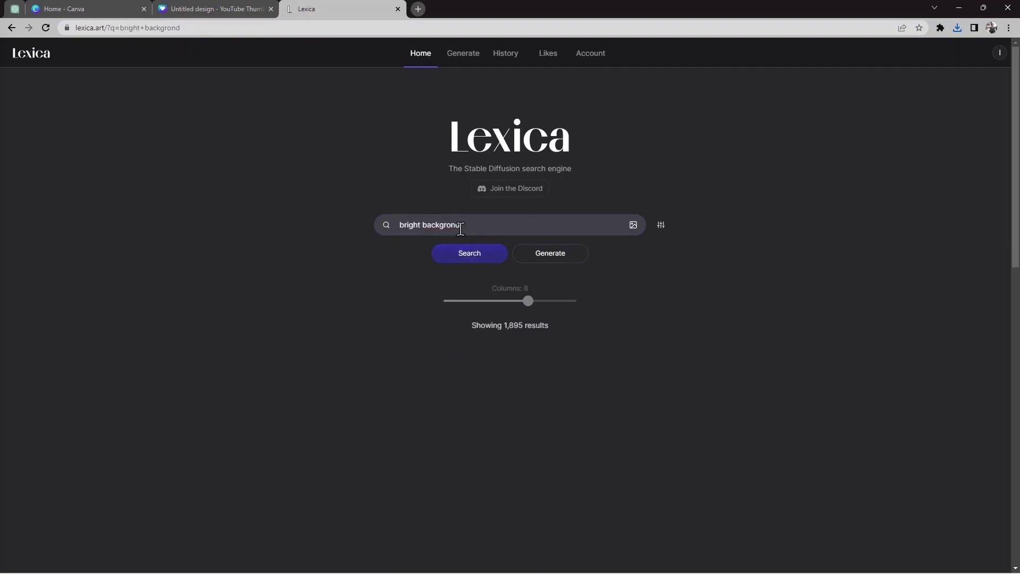
{"action": "scroll", "coordinate": [611, 409], "scroll_direction": "down", "scroll_amount": 8}
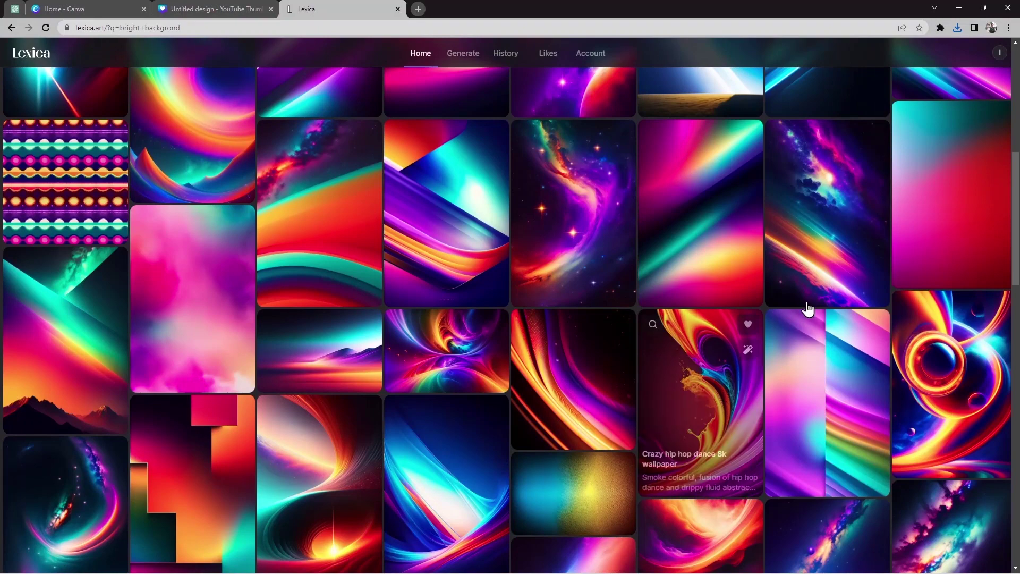
{"action": "scroll", "coordinate": [649, 381], "scroll_direction": "down", "scroll_amount": 3}
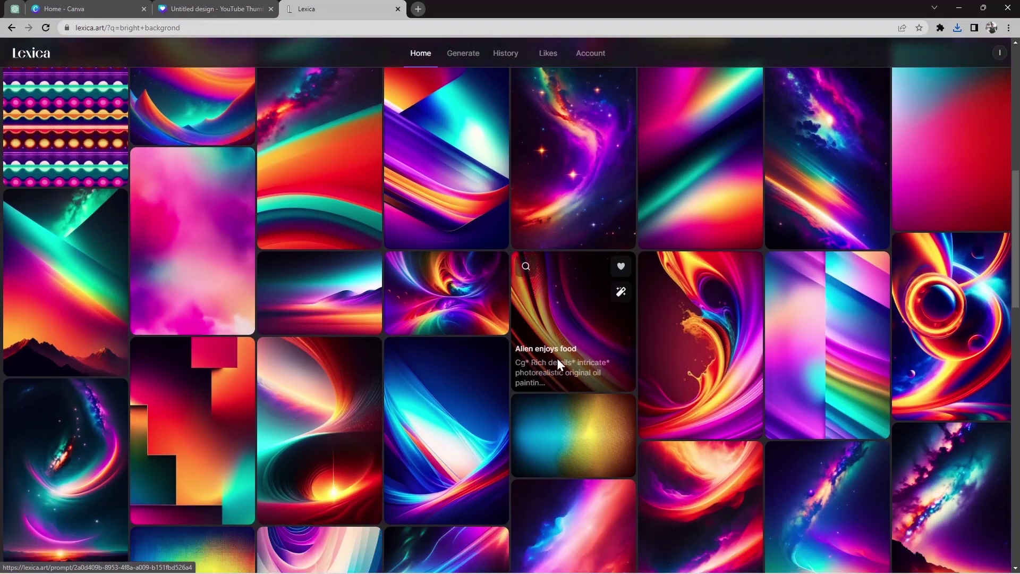
{"action": "scroll", "coordinate": [657, 356], "scroll_direction": "down", "scroll_amount": 5}
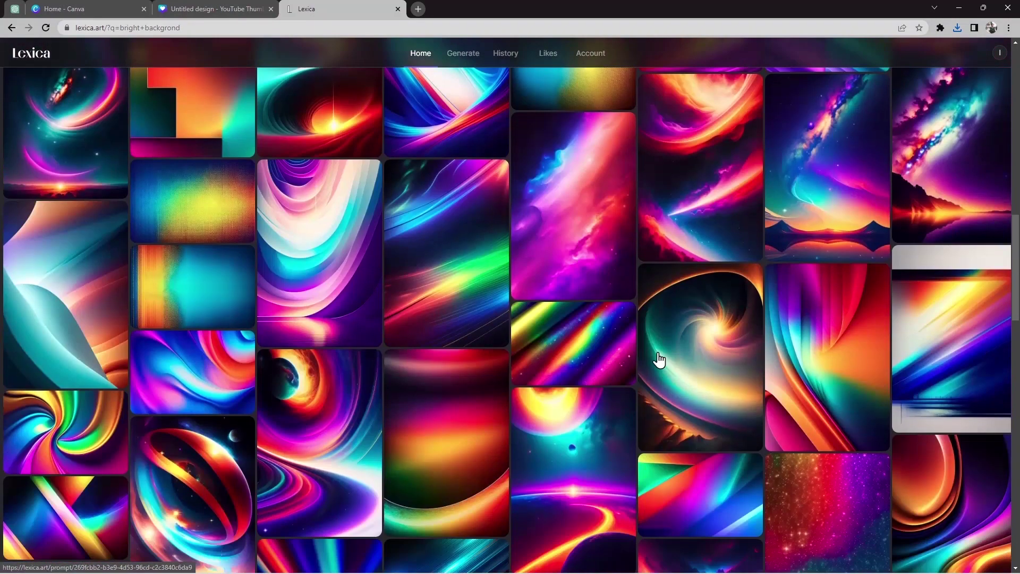
{"action": "scroll", "coordinate": [658, 353], "scroll_direction": "down", "scroll_amount": 4}
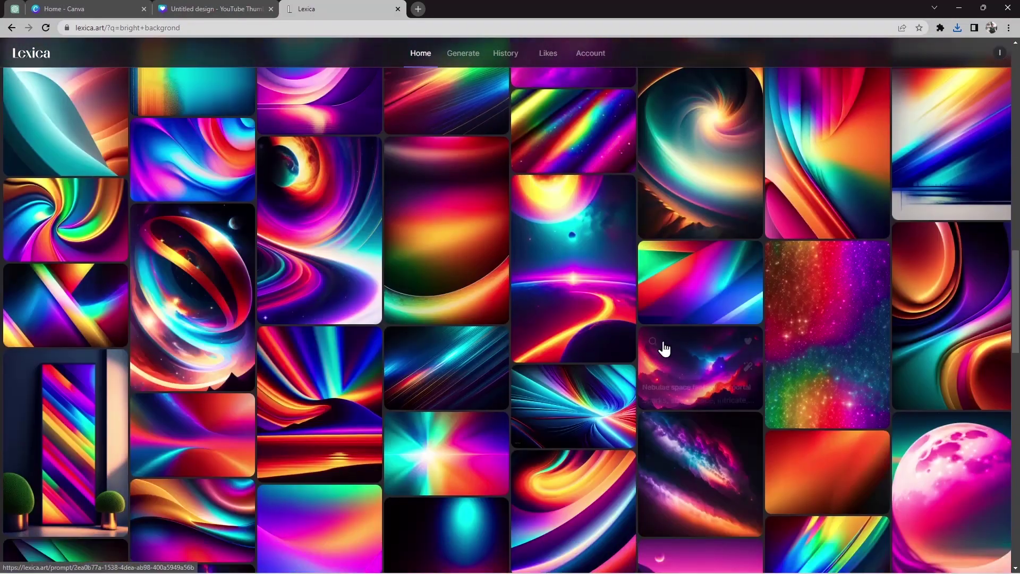
{"action": "left_click", "coordinate": [699, 289]}
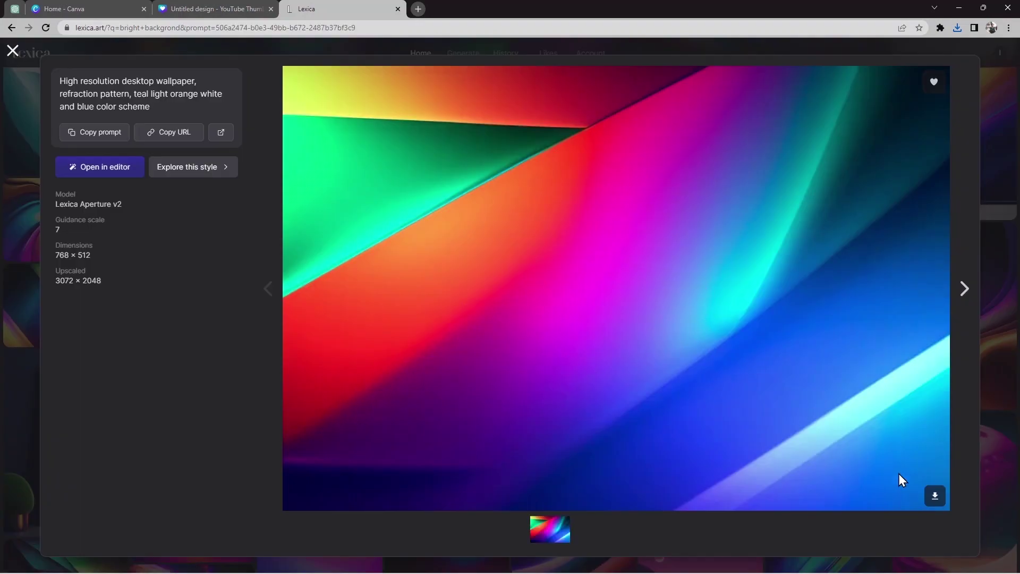
{"action": "left_click", "coordinate": [931, 500]}
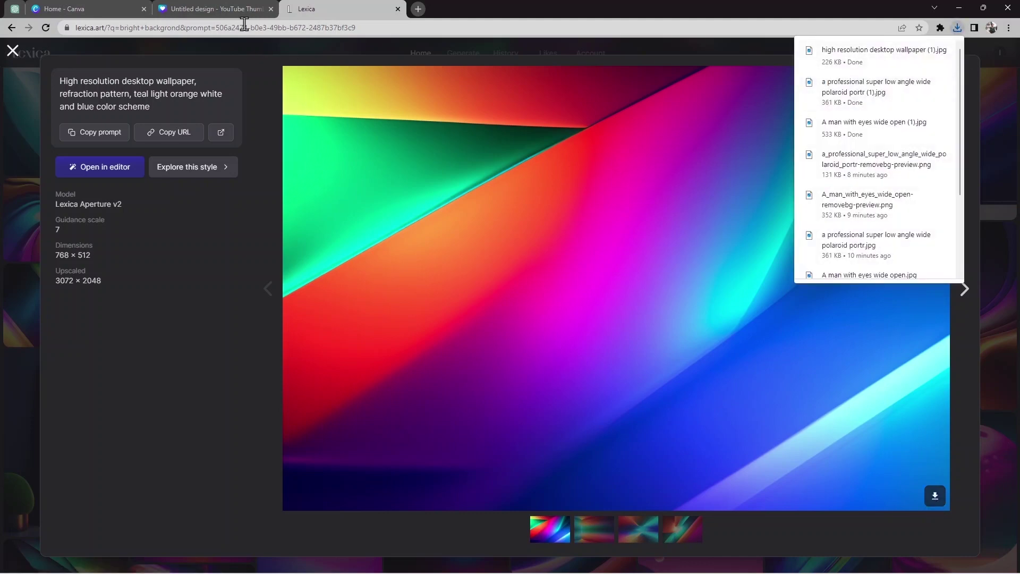
{"action": "left_click", "coordinate": [227, 8]}
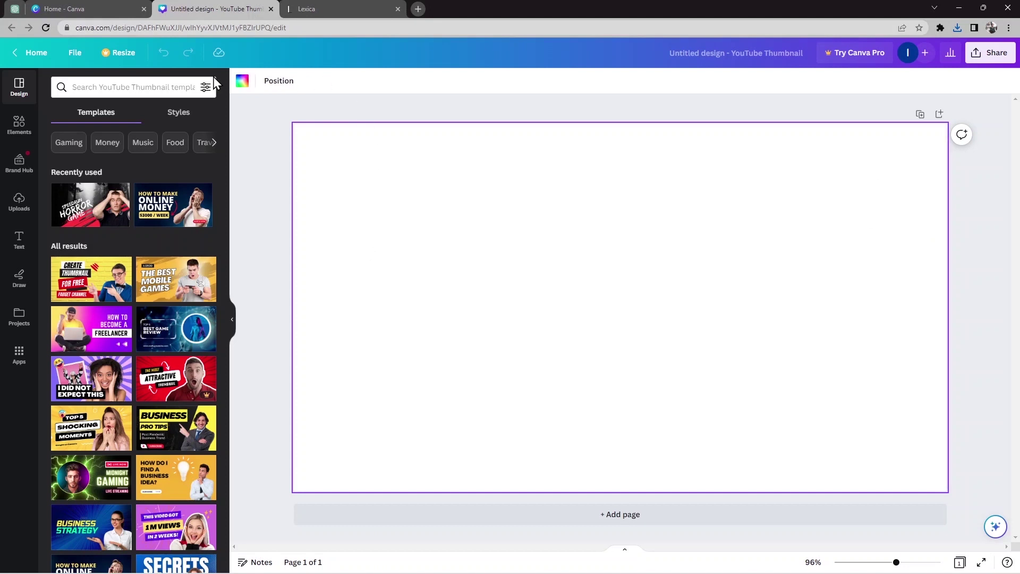
Upload 'high resolution desktop wallpaper (1)' from Downloads into Canva's Uploads
{"action": "left_click", "coordinate": [21, 126]}
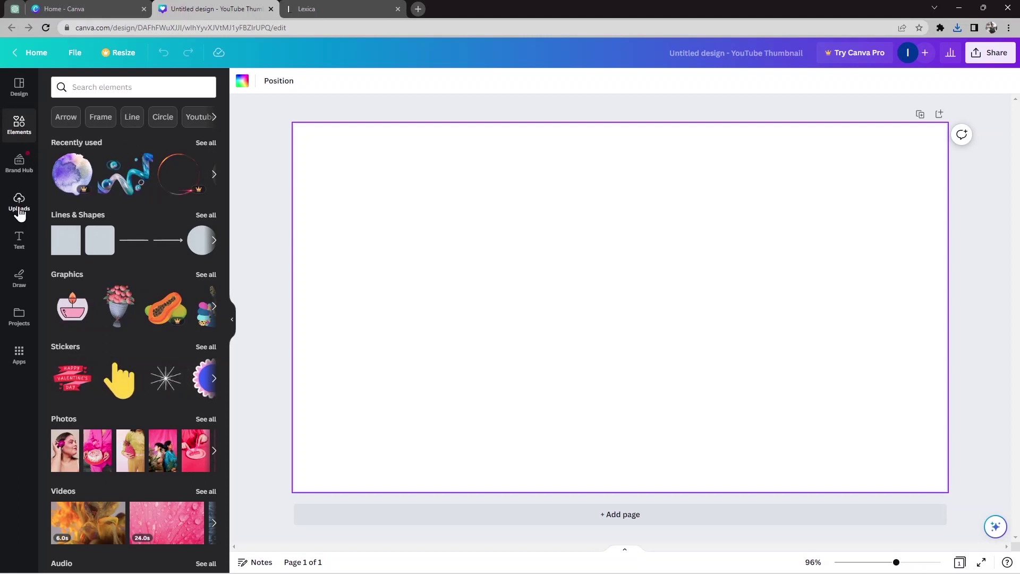
{"action": "left_click", "coordinate": [19, 205]}
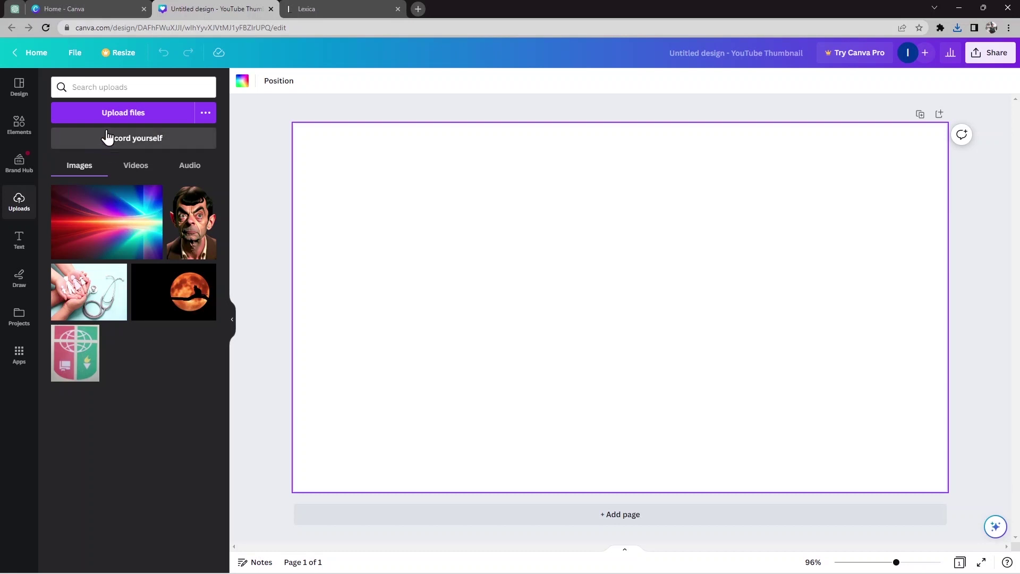
{"action": "left_click", "coordinate": [115, 116]}
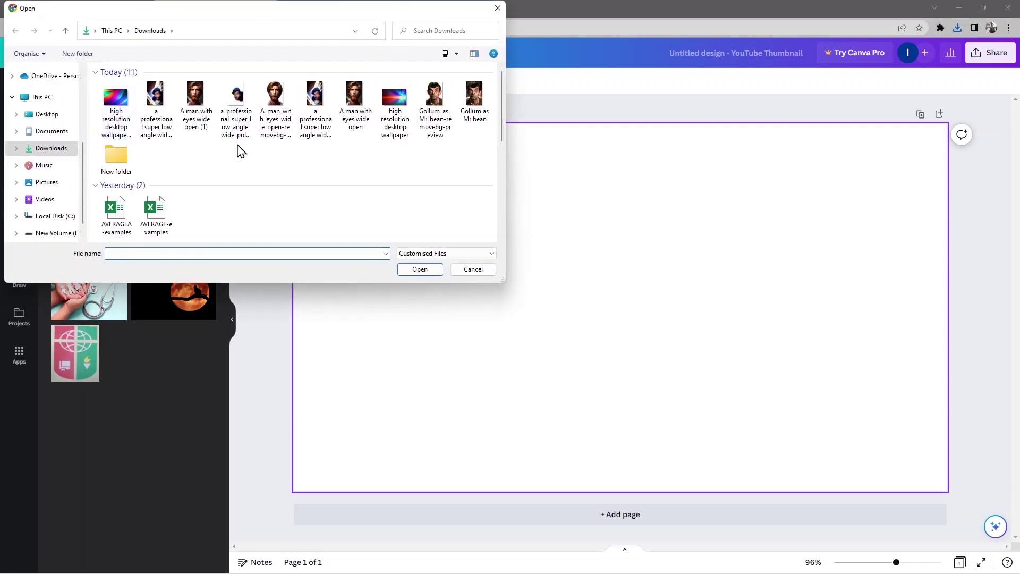
{"action": "left_click", "coordinate": [117, 116]}
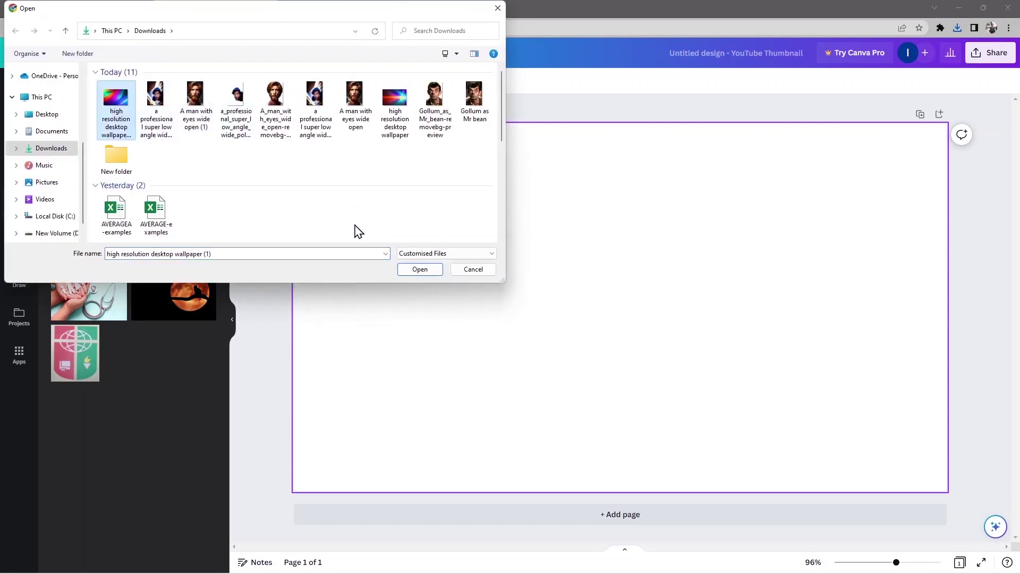
{"action": "left_click", "coordinate": [420, 269]}
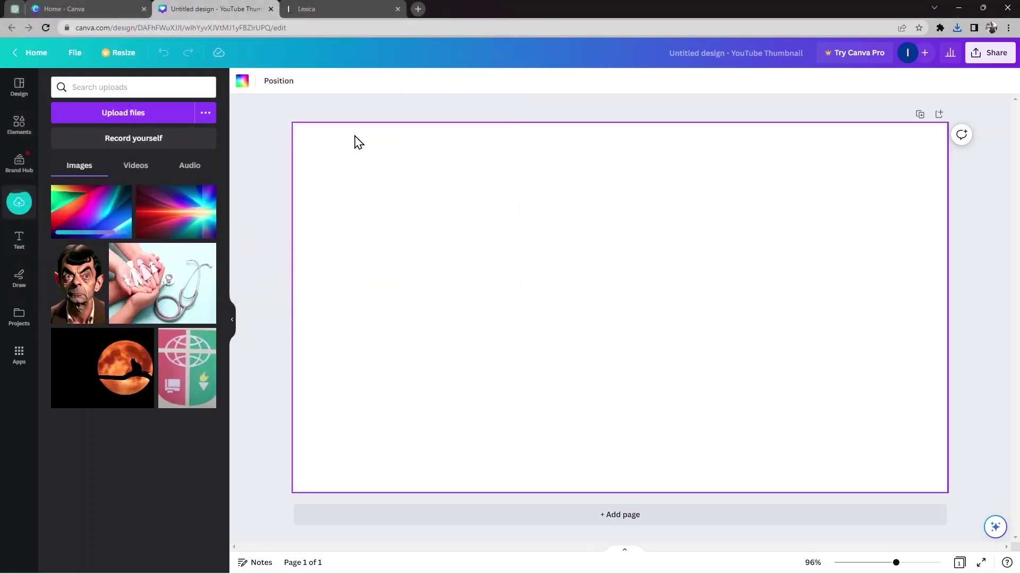
Add the refraction wallpaper to the page and stretch it to cover the whole thumbnail
{"action": "left_click", "coordinate": [120, 217]}
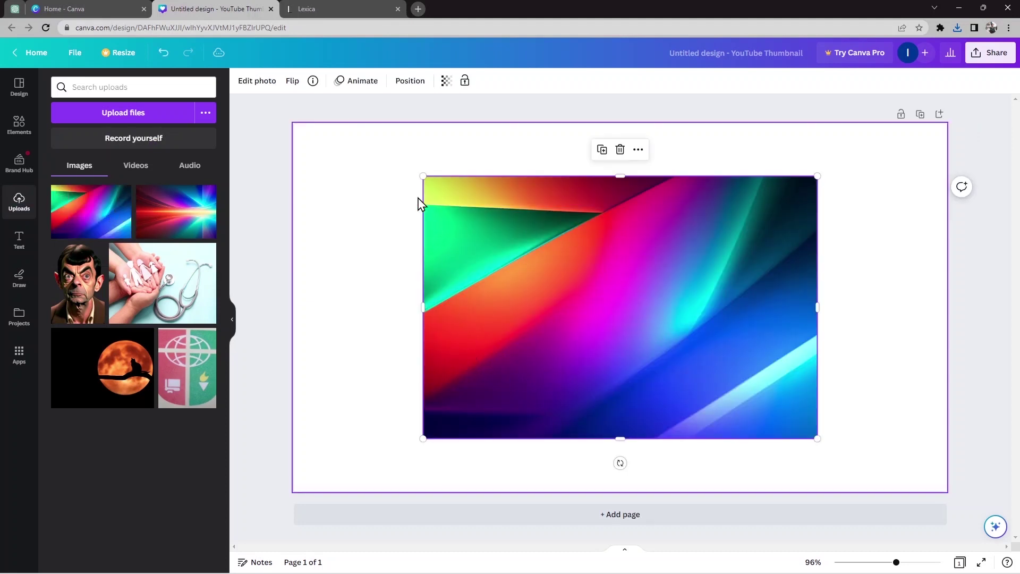
{"action": "left_click_drag", "start_coordinate": [423, 175], "coordinate": [337, 122]}
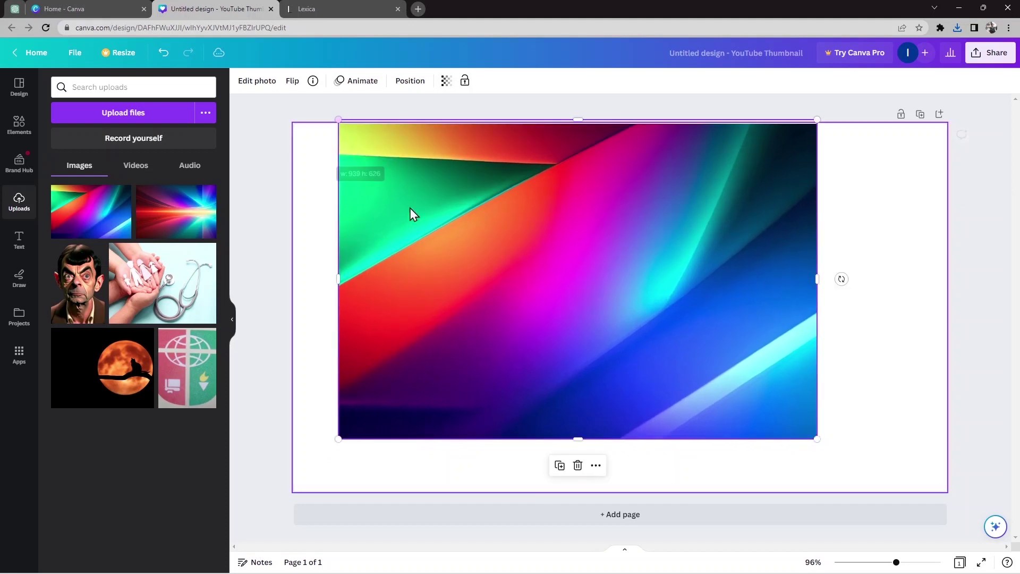
{"action": "left_click_drag", "start_coordinate": [510, 296], "coordinate": [489, 342]}
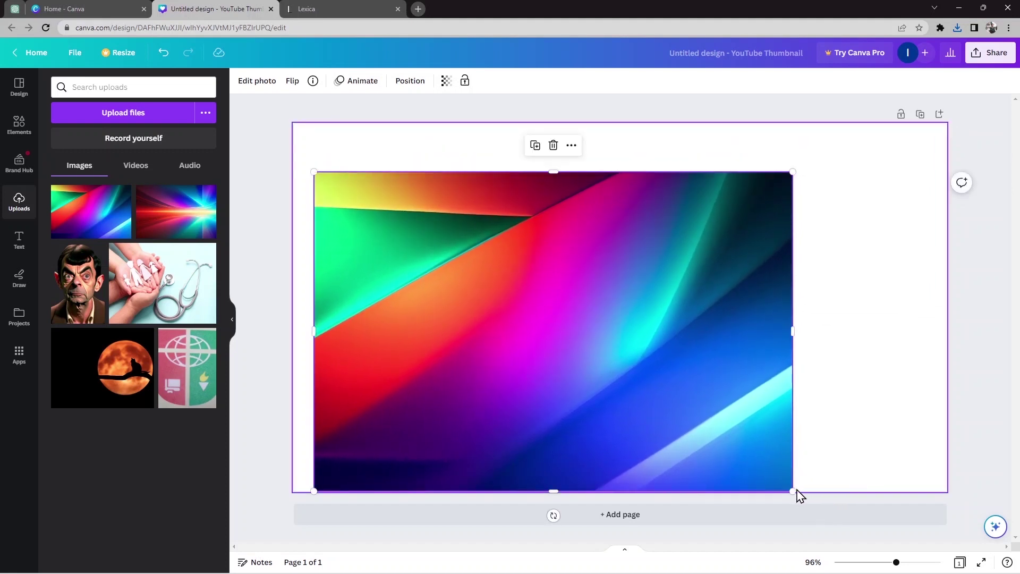
{"action": "left_click_drag", "start_coordinate": [792, 330], "coordinate": [947, 330]}
{"action": "left_click_drag", "start_coordinate": [630, 170], "coordinate": [615, 124]}
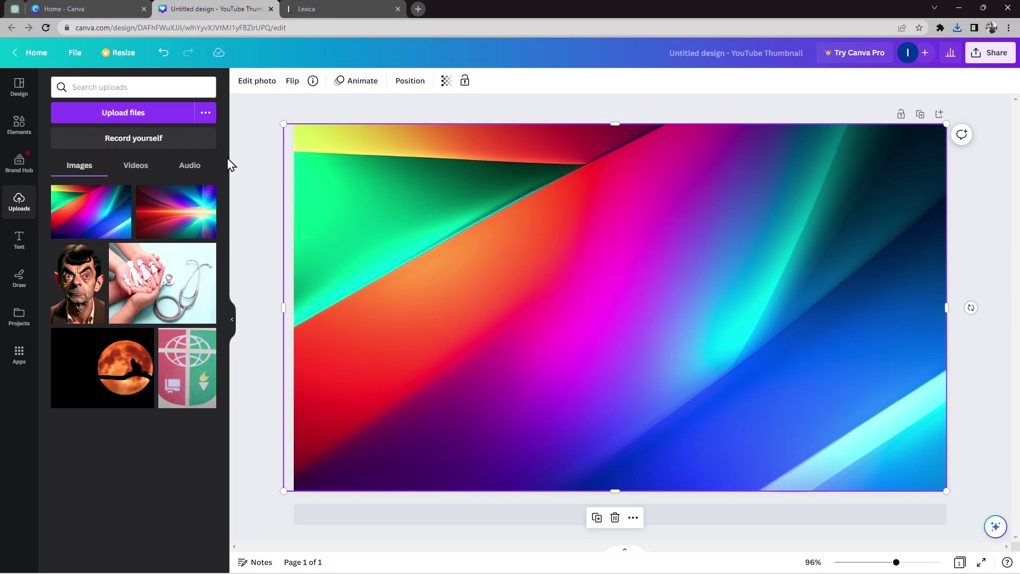
{"action": "left_click", "coordinate": [145, 113]}
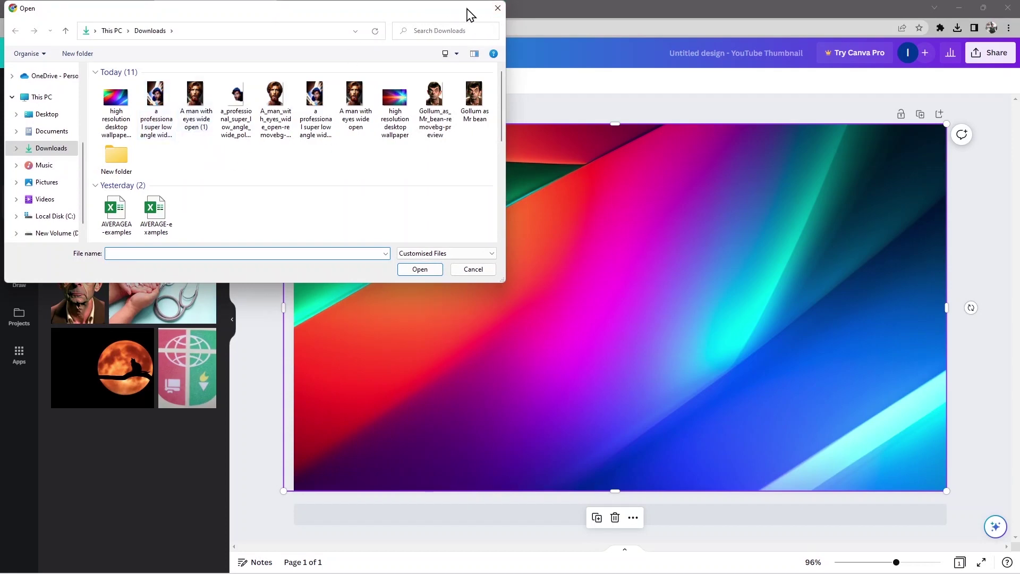
{"action": "left_click", "coordinate": [498, 8]}
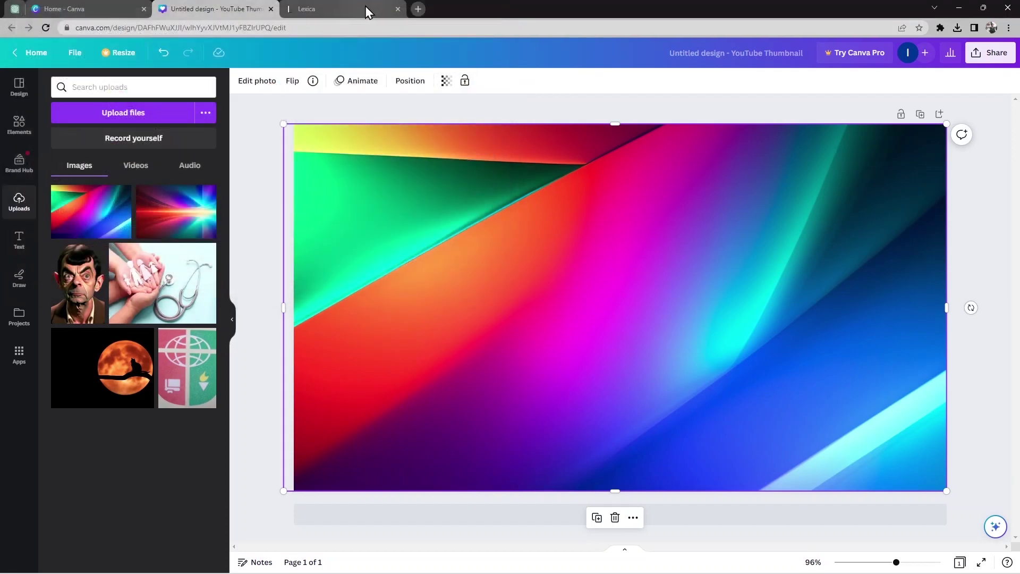
Go to remove.bg in a new Chrome tab
{"action": "left_click", "coordinate": [420, 8]}
{"action": "type", "text": "r"}
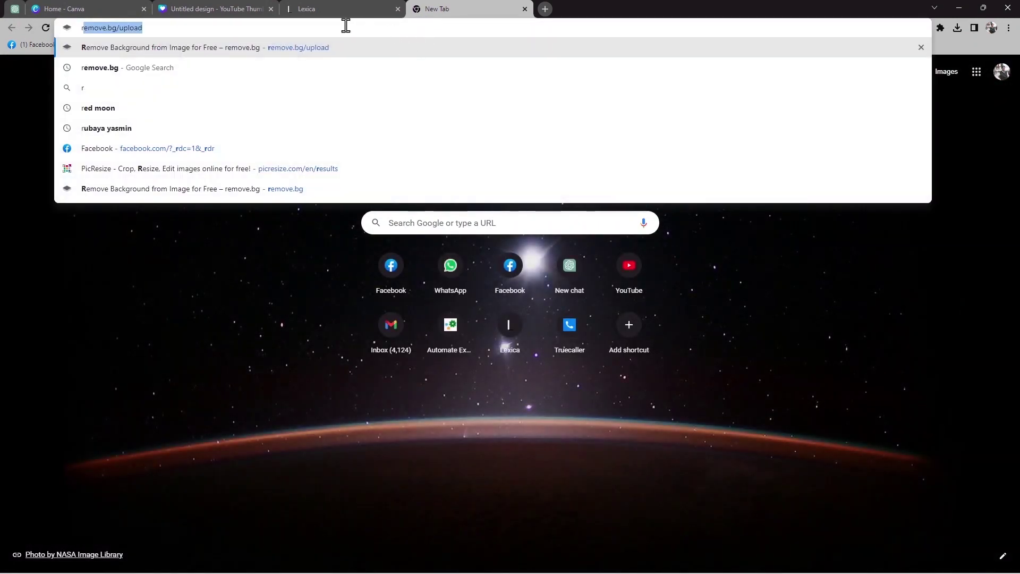
{"action": "key", "text": "Right"}
{"action": "key", "text": "BackSpace"}
{"action": "key", "text": "BackSpace"}
{"action": "key", "text": "BackSpace"}
{"action": "key", "text": "BackSpace"}
{"action": "key", "text": "BackSpace"}
{"action": "key", "text": "BackSpace"}
{"action": "key", "text": "BackSpace"}
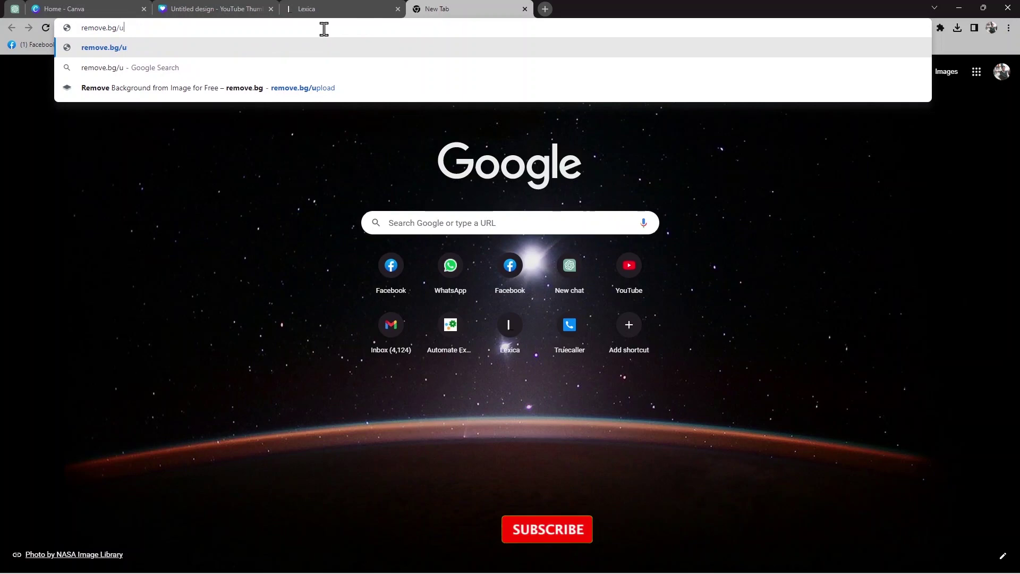
{"action": "key", "text": "Return"}
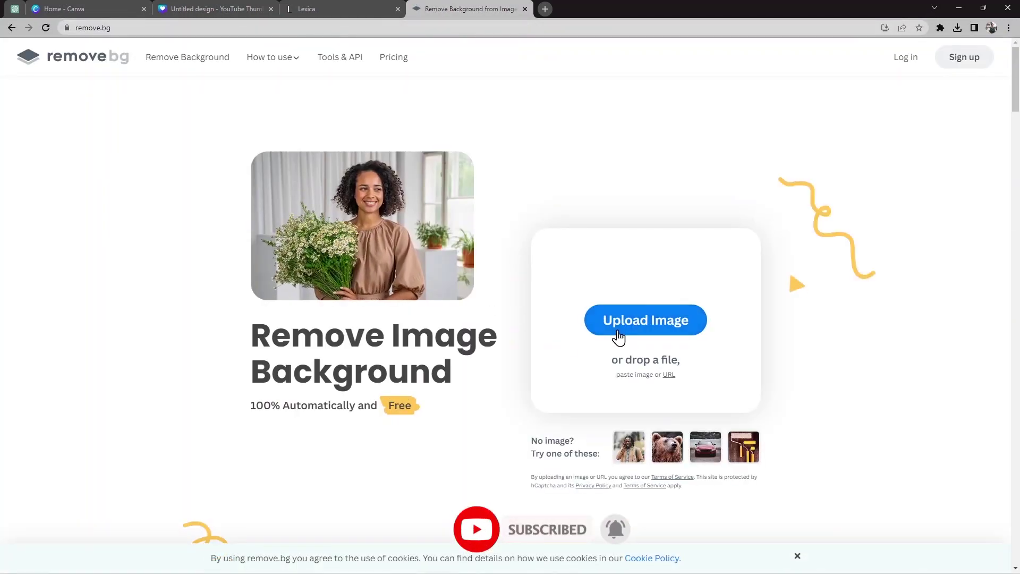
Upload the low-angle portrait to remove.bg for background removal
{"action": "left_click", "coordinate": [625, 335]}
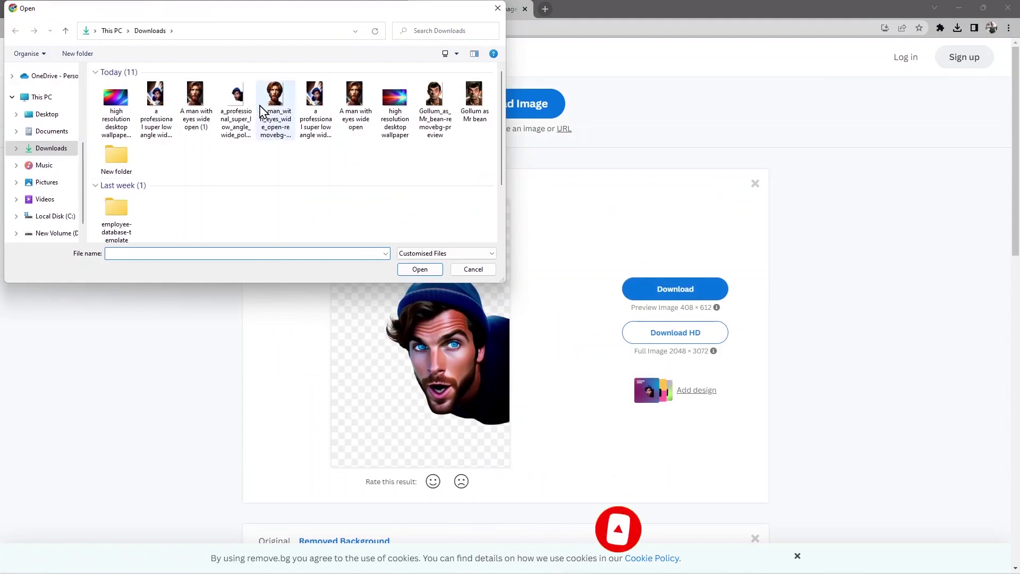
{"action": "left_click", "coordinate": [168, 112]}
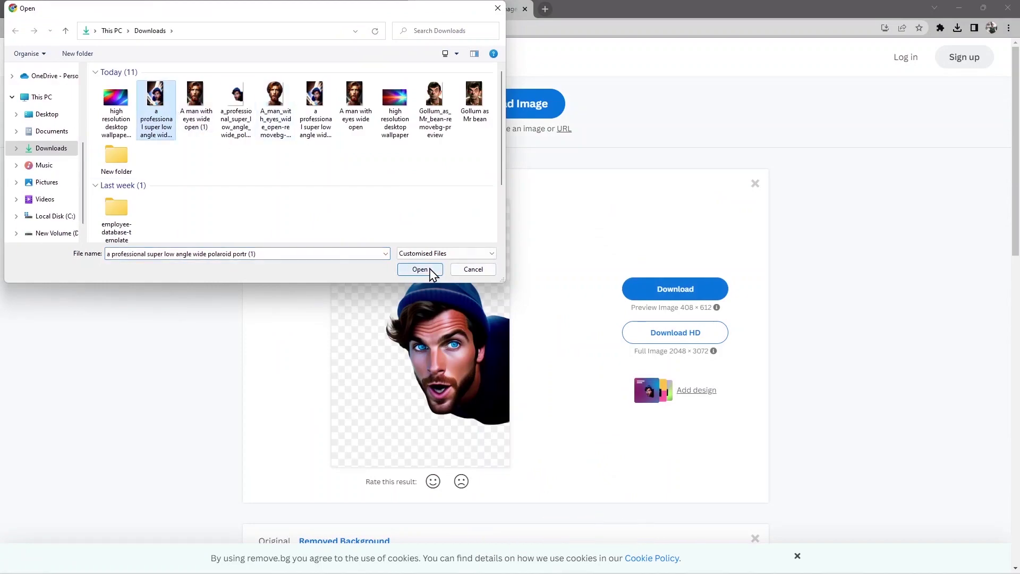
{"action": "left_click", "coordinate": [425, 271]}
Download the beanie man and bearded man cut-outs as PNGs and return to Canva
{"action": "scroll", "coordinate": [611, 361], "scroll_direction": "down", "scroll_amount": 5}
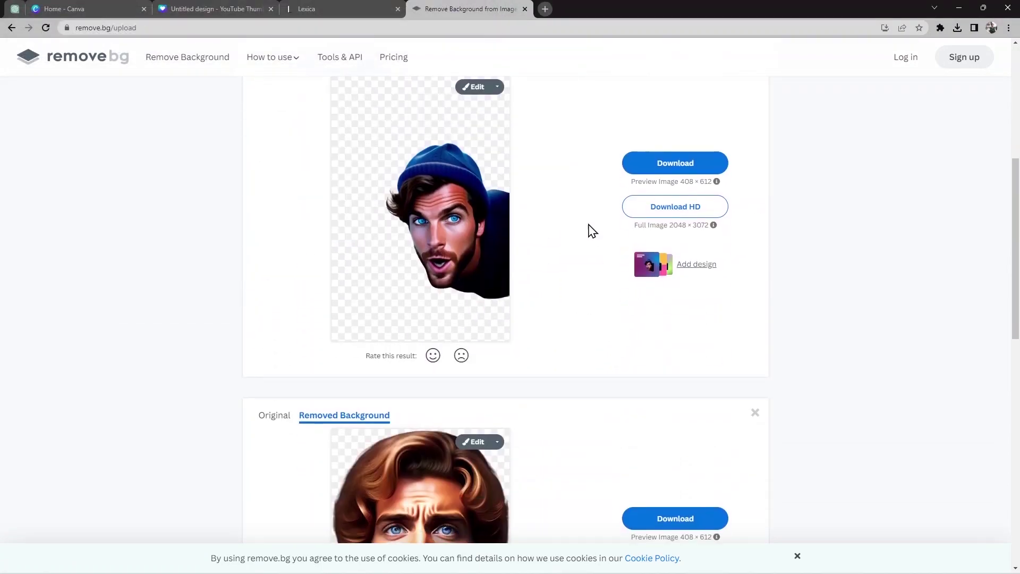
{"action": "left_click", "coordinate": [671, 166]}
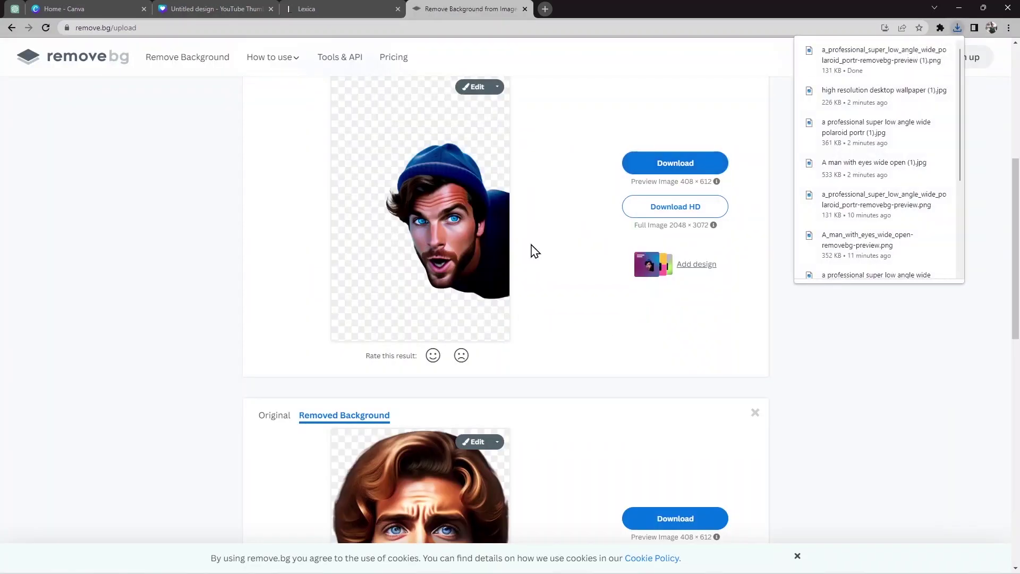
{"action": "scroll", "coordinate": [553, 281], "scroll_direction": "down", "scroll_amount": 4}
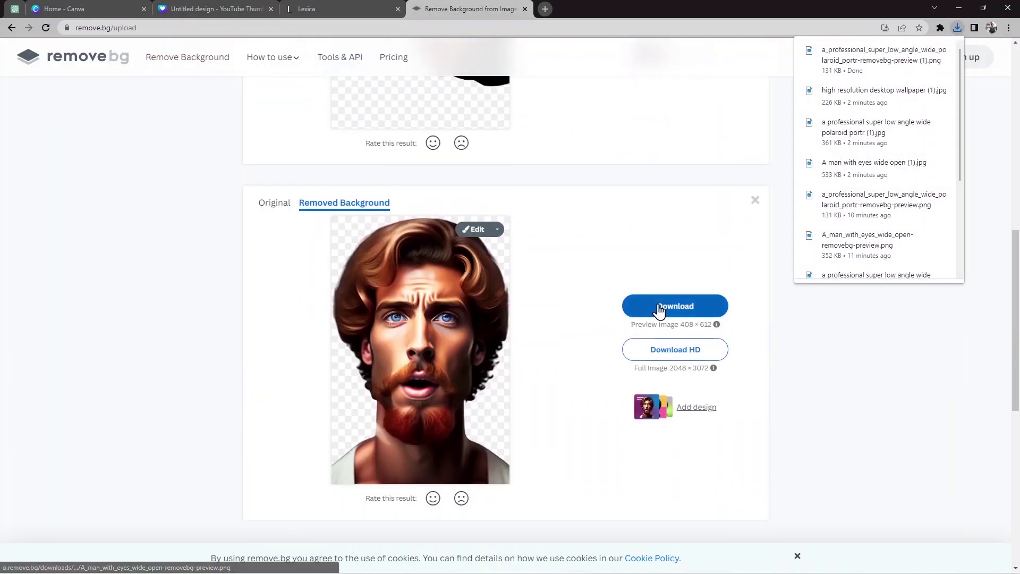
{"action": "left_click", "coordinate": [659, 308]}
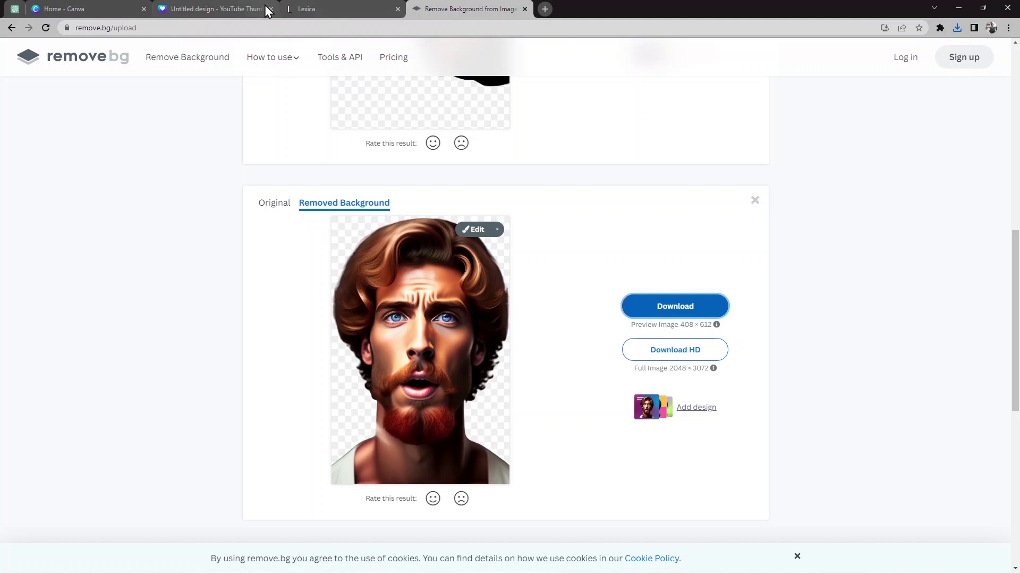
{"action": "left_click", "coordinate": [229, 9]}
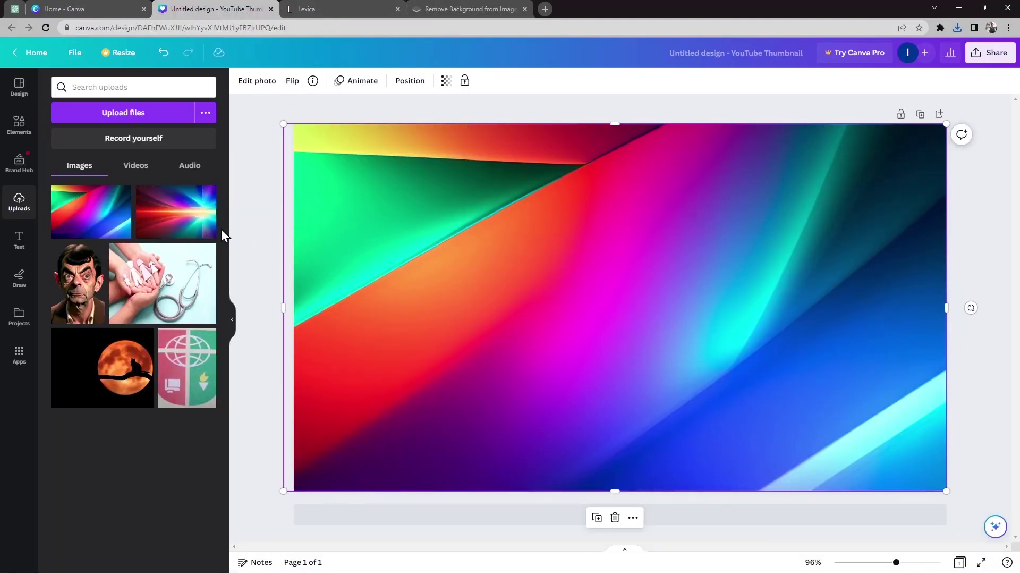
Upload the beanie man and bearded man removebg PNGs into Canva
{"action": "left_click", "coordinate": [149, 118]}
{"action": "left_click", "coordinate": [152, 119]}
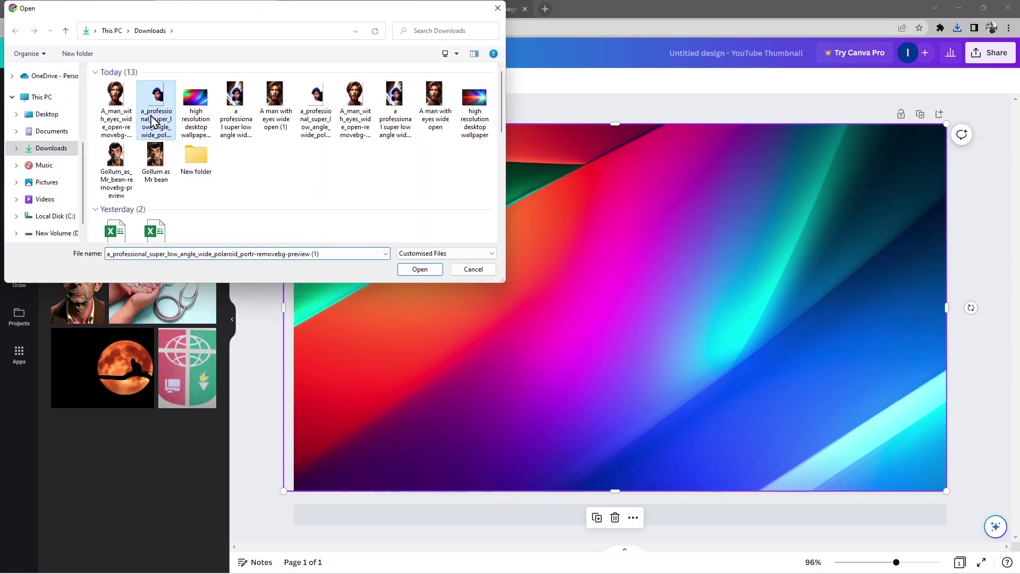
{"action": "left_click", "coordinate": [427, 271]}
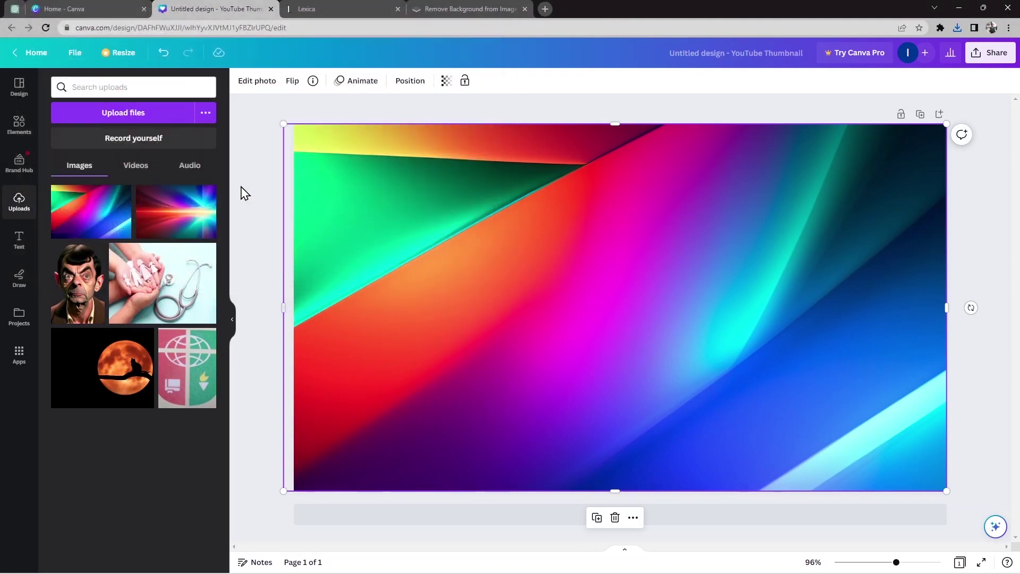
{"action": "left_click", "coordinate": [155, 118]}
{"action": "left_click", "coordinate": [115, 106]}
{"action": "left_click", "coordinate": [432, 261]}
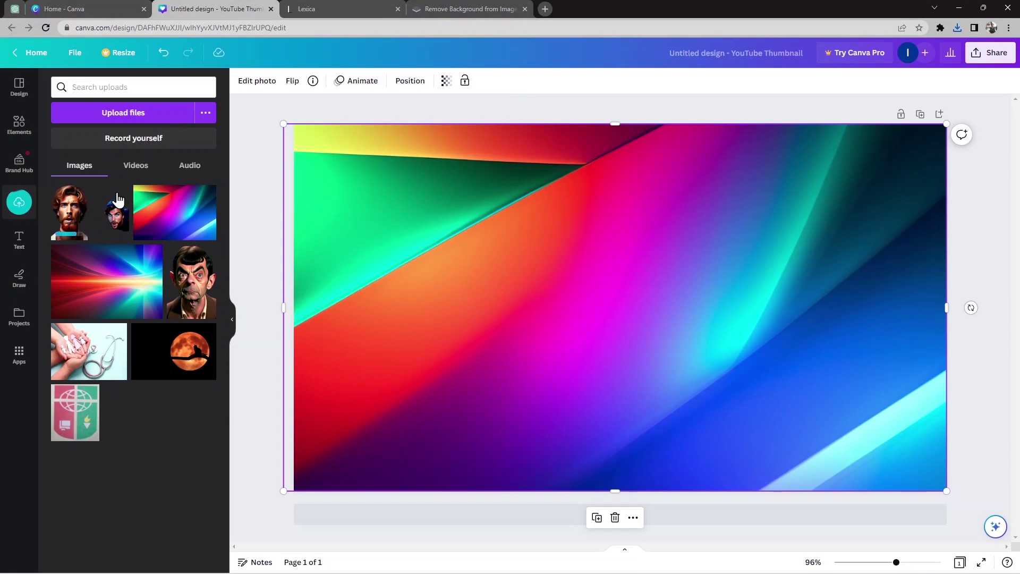
Place the beanie man face at lower right and the bearded man at lower centre
{"action": "left_click", "coordinate": [120, 223]}
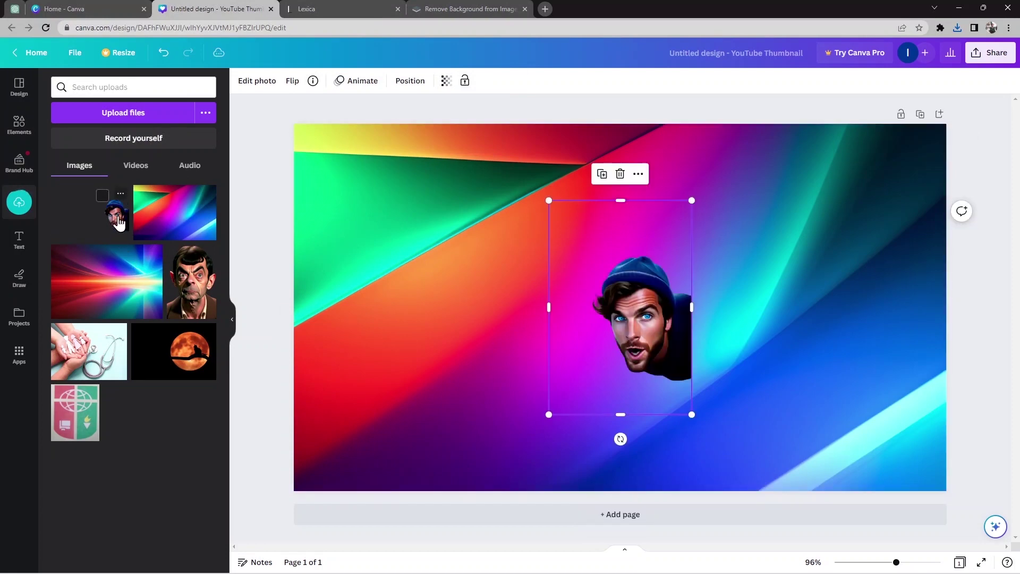
{"action": "left_click_drag", "start_coordinate": [588, 306], "coordinate": [846, 391]}
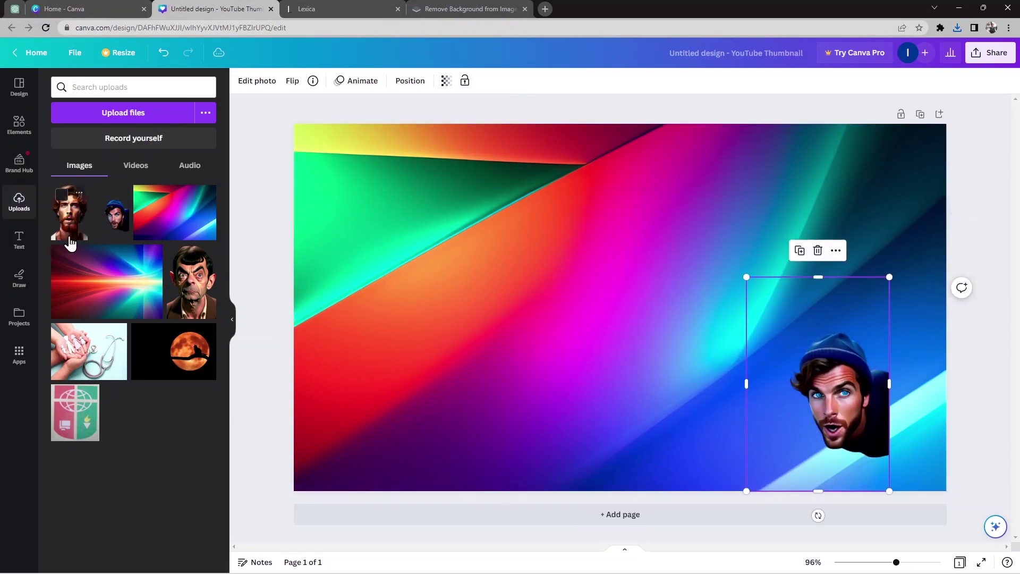
{"action": "left_click", "coordinate": [79, 223]}
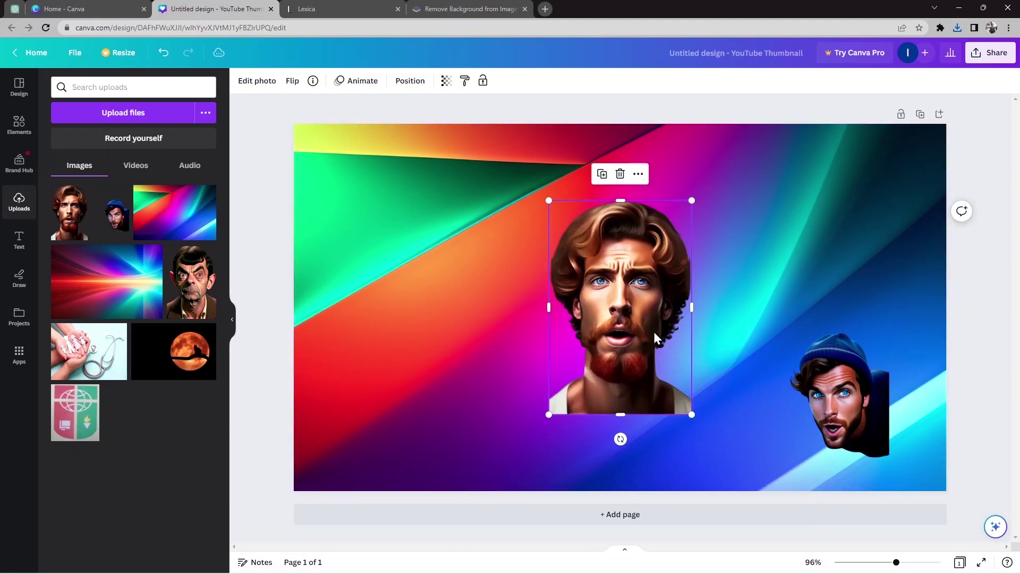
{"action": "left_click_drag", "start_coordinate": [655, 334], "coordinate": [642, 391]}
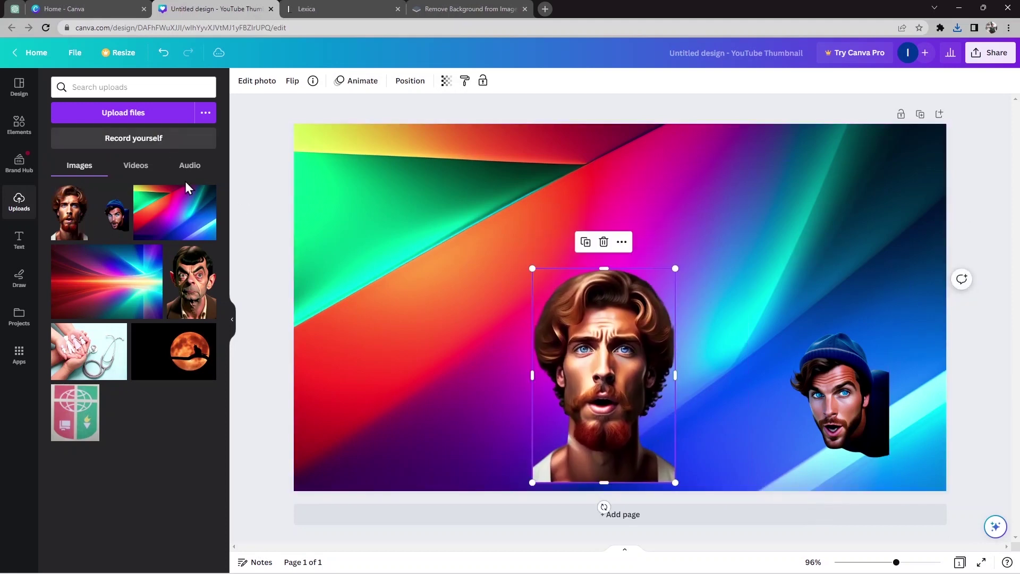
{"action": "left_click", "coordinate": [24, 136]}
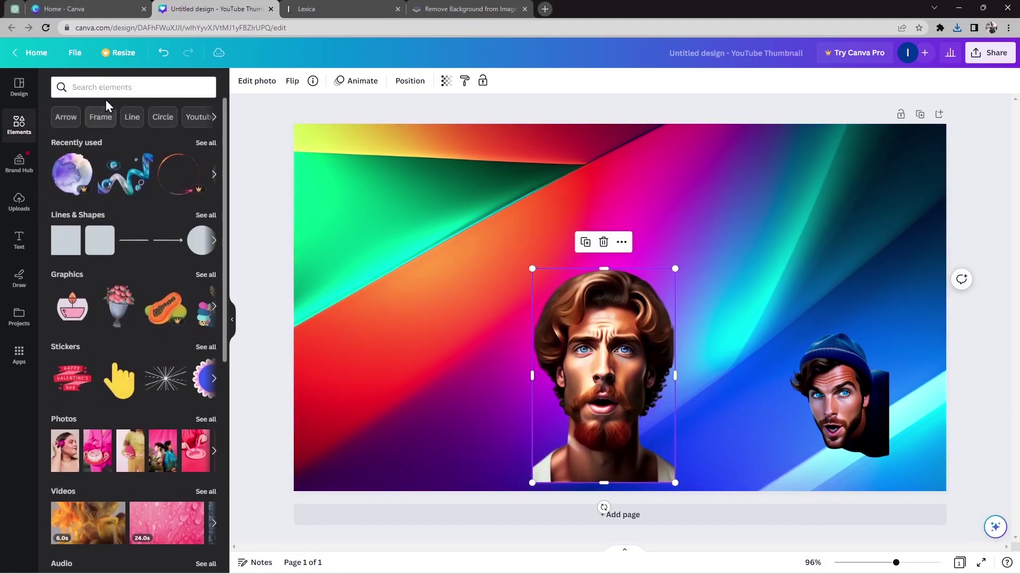
Add a dark blue rectangle from Elements and stretch it into a wide box above the bearded face
{"action": "left_click", "coordinate": [104, 85]}
{"action": "type", "text": "re"}
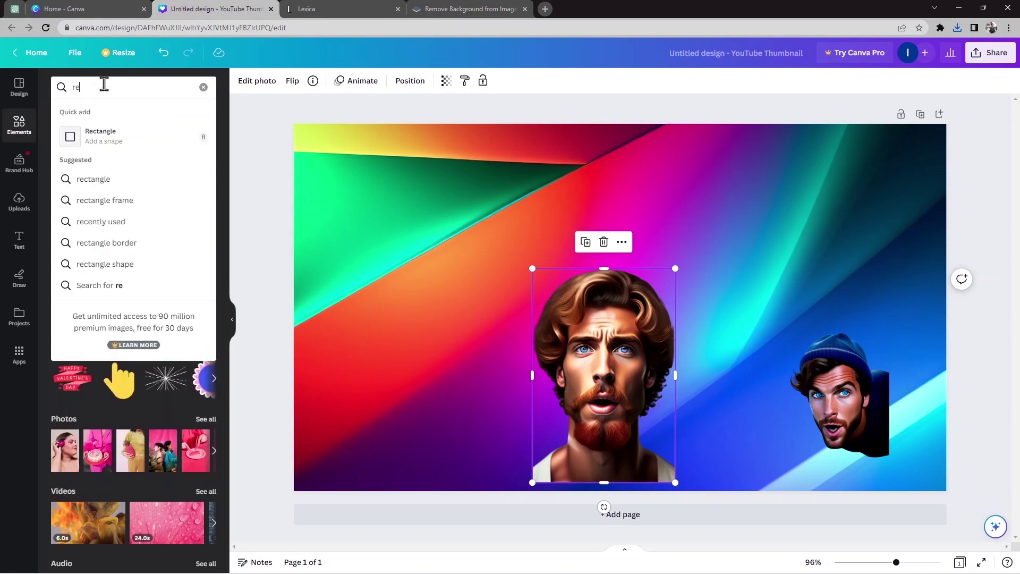
{"action": "left_click", "coordinate": [87, 134]}
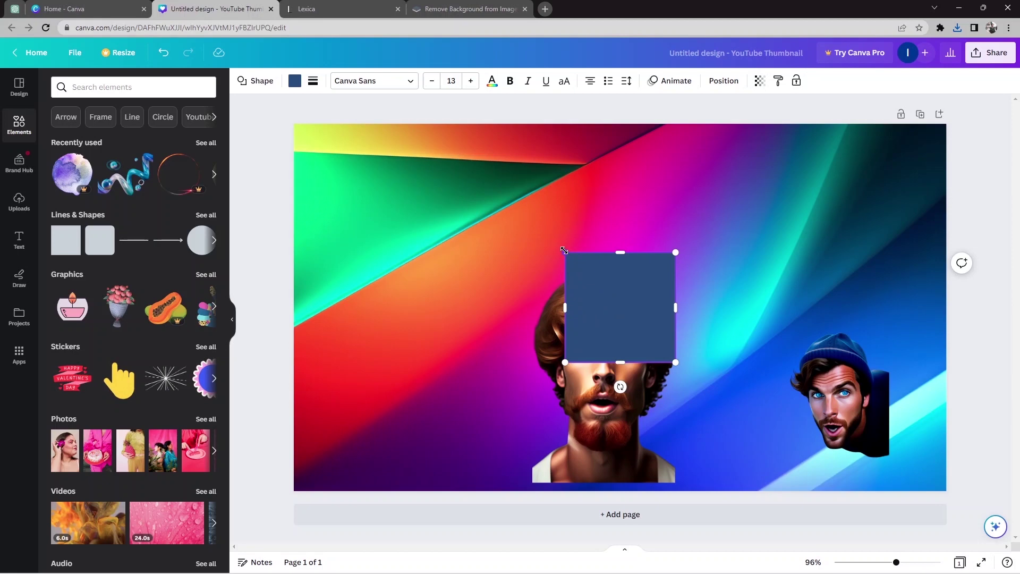
{"action": "left_click_drag", "start_coordinate": [564, 249], "coordinate": [436, 212]}
{"action": "left_click_drag", "start_coordinate": [555, 361], "coordinate": [555, 282]}
{"action": "left_click_drag", "start_coordinate": [675, 247], "coordinate": [594, 247]}
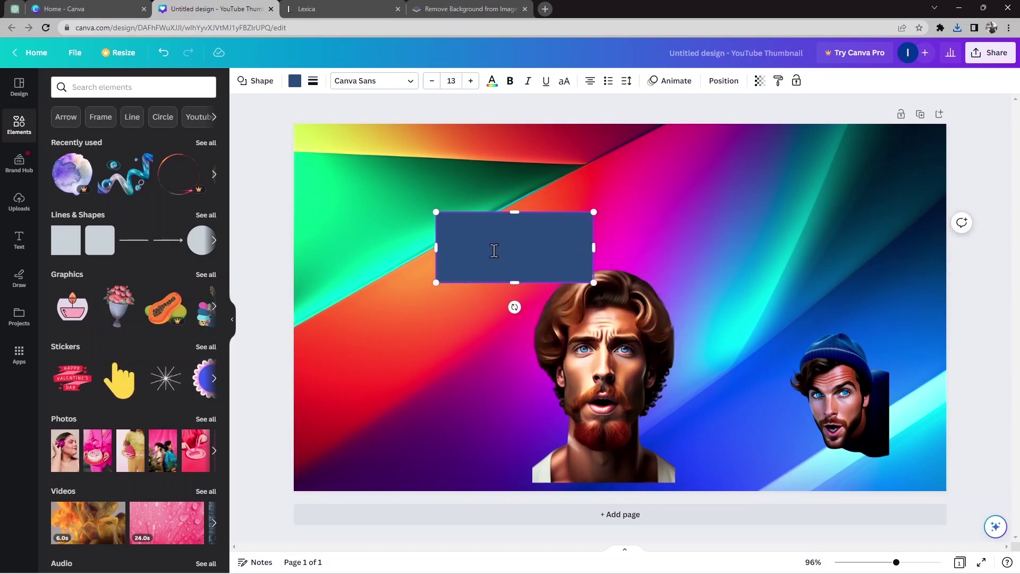
Type 'Thumbnail' inside the box and select the word
{"action": "type", "text": "Thumbnail"}
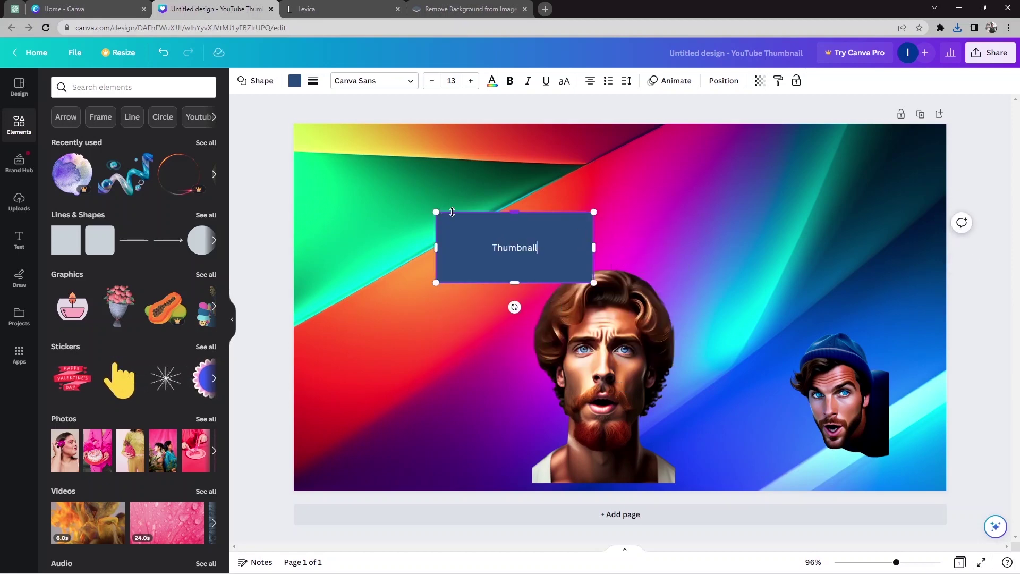
{"action": "left_click_drag", "start_coordinate": [490, 248], "coordinate": [545, 244]}
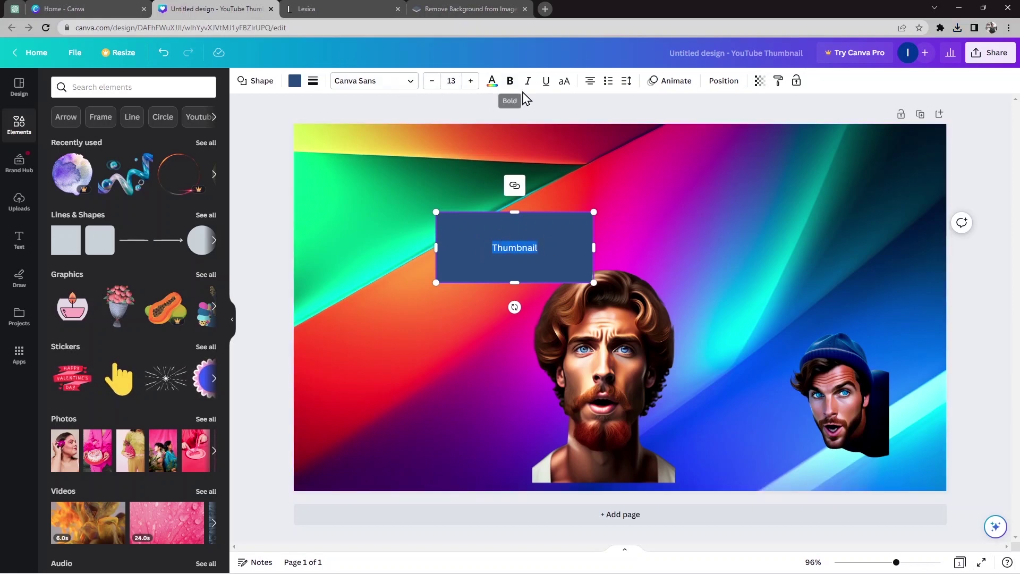
Change the Thumbnail text font to Architects Daughter
{"action": "left_click", "coordinate": [492, 81]}
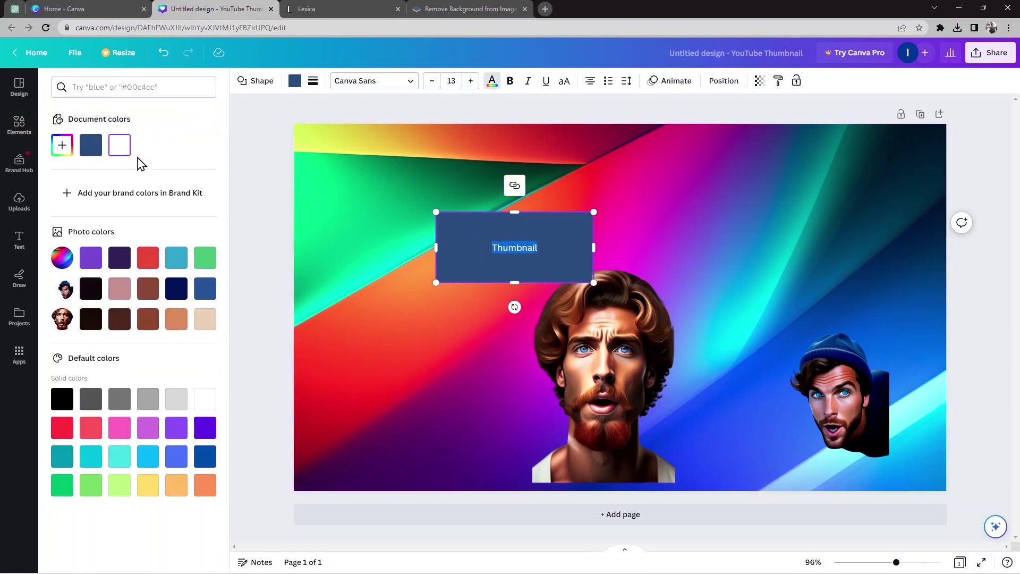
{"action": "left_click", "coordinate": [384, 85]}
{"action": "scroll", "coordinate": [215, 297], "scroll_direction": "down", "scroll_amount": 3}
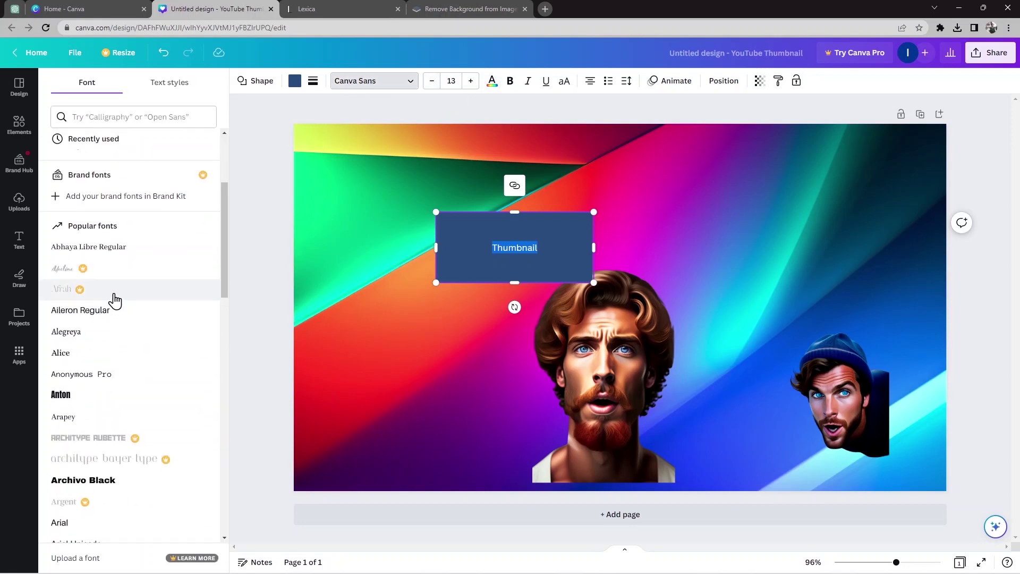
{"action": "scroll", "coordinate": [114, 358], "scroll_direction": "down", "scroll_amount": 10}
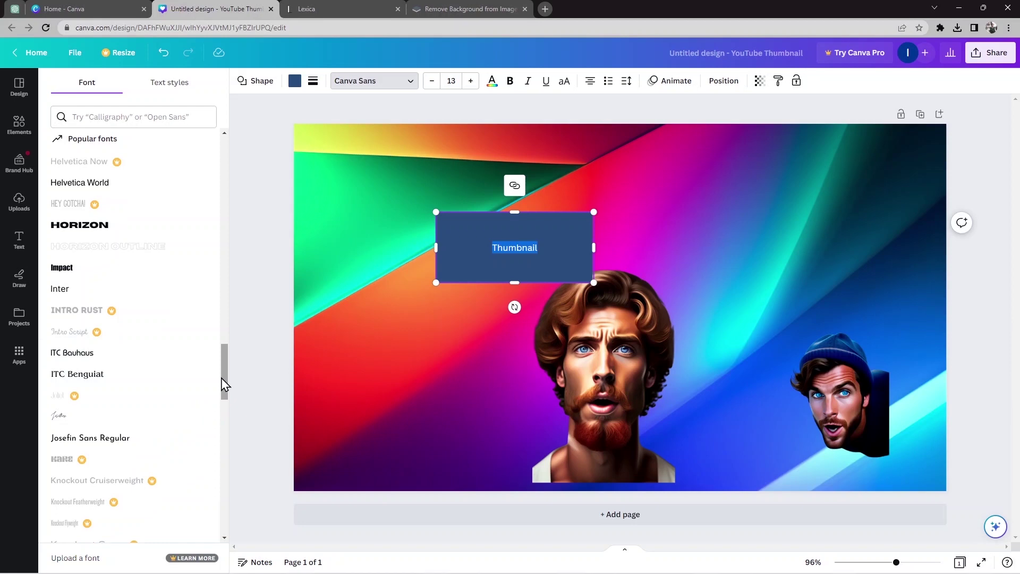
{"action": "left_click_drag", "start_coordinate": [224, 384], "coordinate": [225, 205]}
{"action": "left_click", "coordinate": [91, 244]}
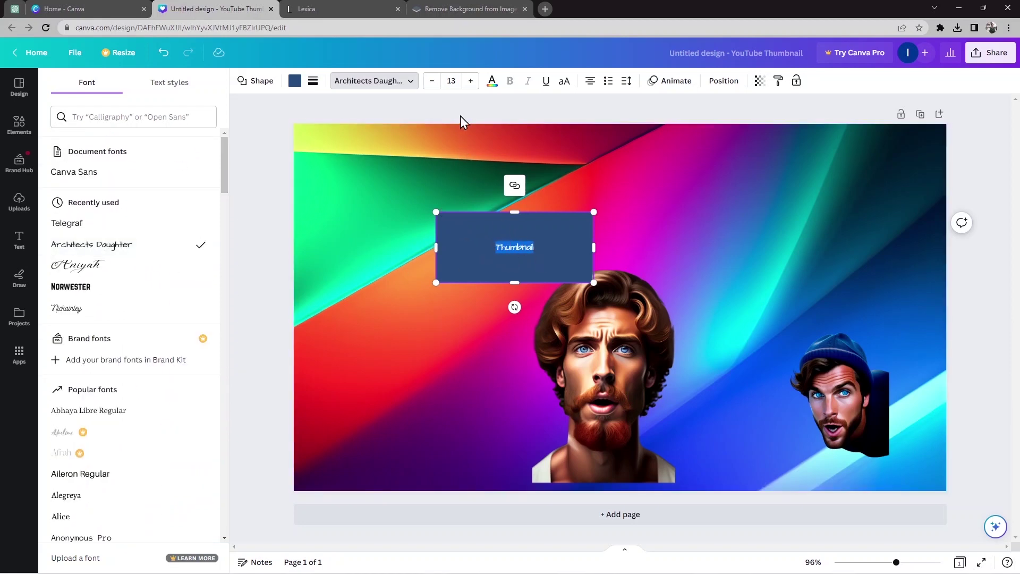
Increase the Thumbnail text size to 51 so it fills the box
{"action": "left_click", "coordinate": [470, 83]}
{"action": "left_click", "coordinate": [471, 81]}
{"action": "left_click", "coordinate": [470, 80]}
{"action": "left_click", "coordinate": [471, 81]}
{"action": "left_click", "coordinate": [541, 216]}
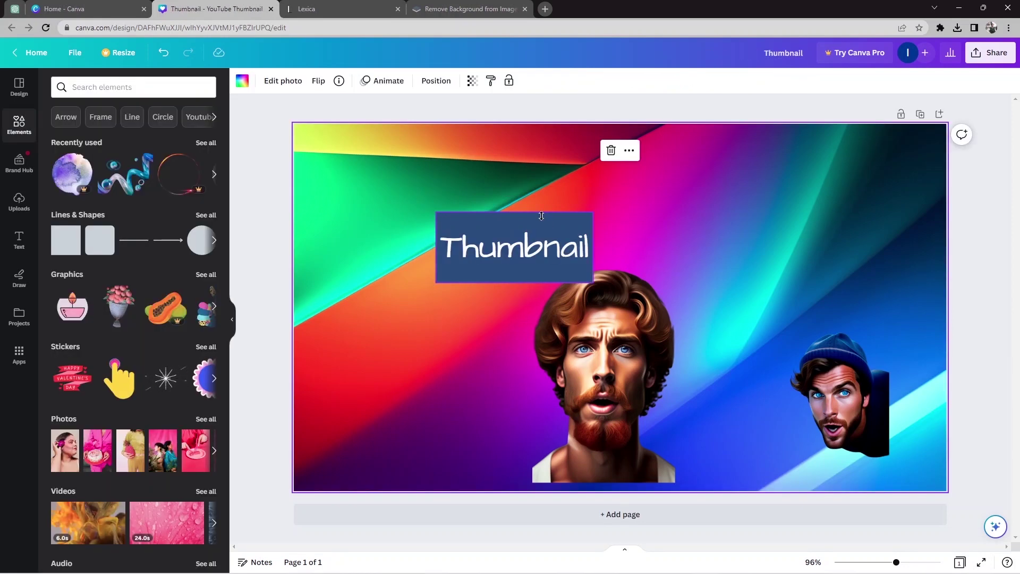
{"action": "left_click", "coordinate": [541, 215]}
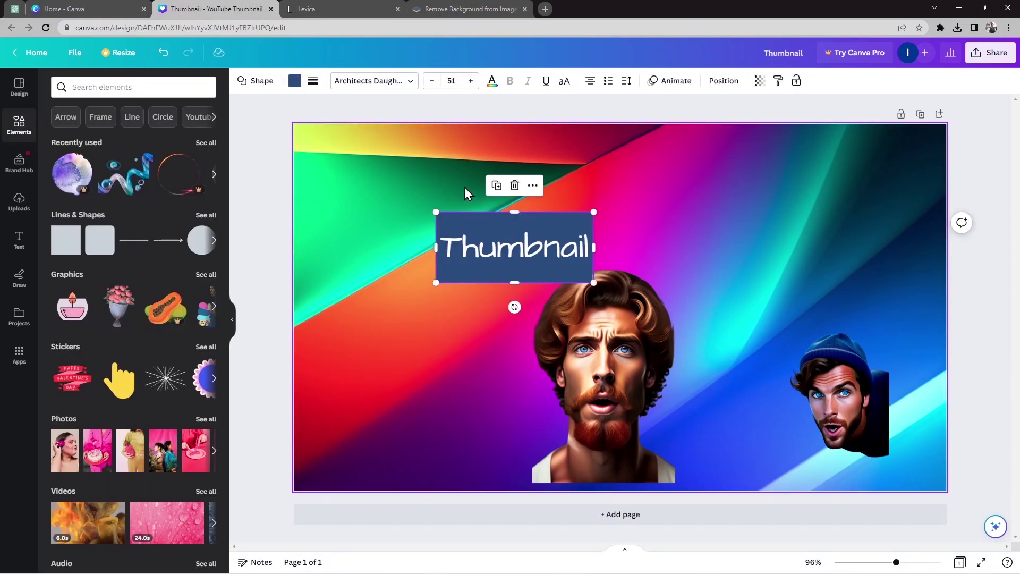
Fill the Thumbnail box with purple and place a duplicate below and to the left
{"action": "left_click", "coordinate": [295, 83]}
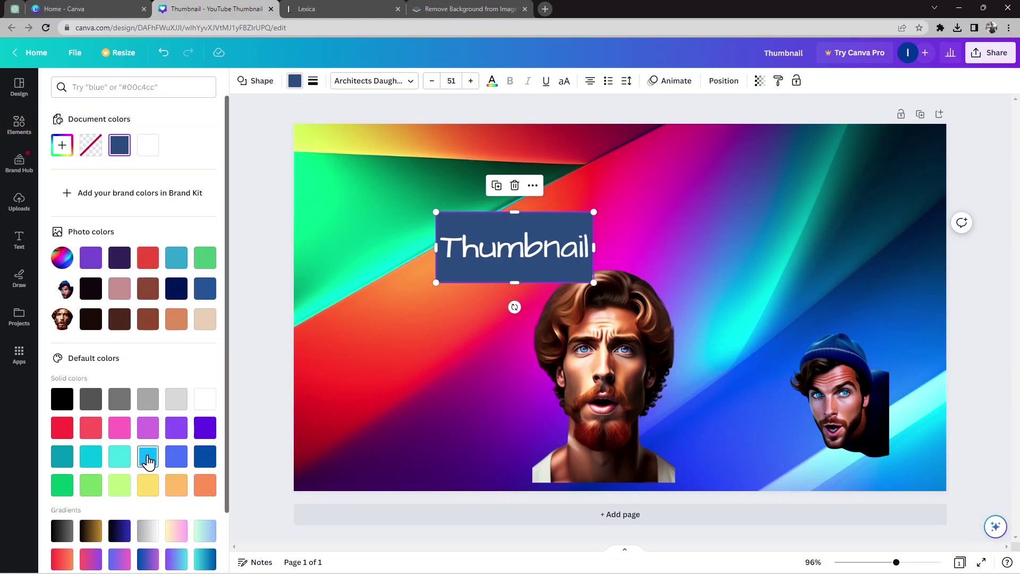
{"action": "left_click", "coordinate": [147, 427]}
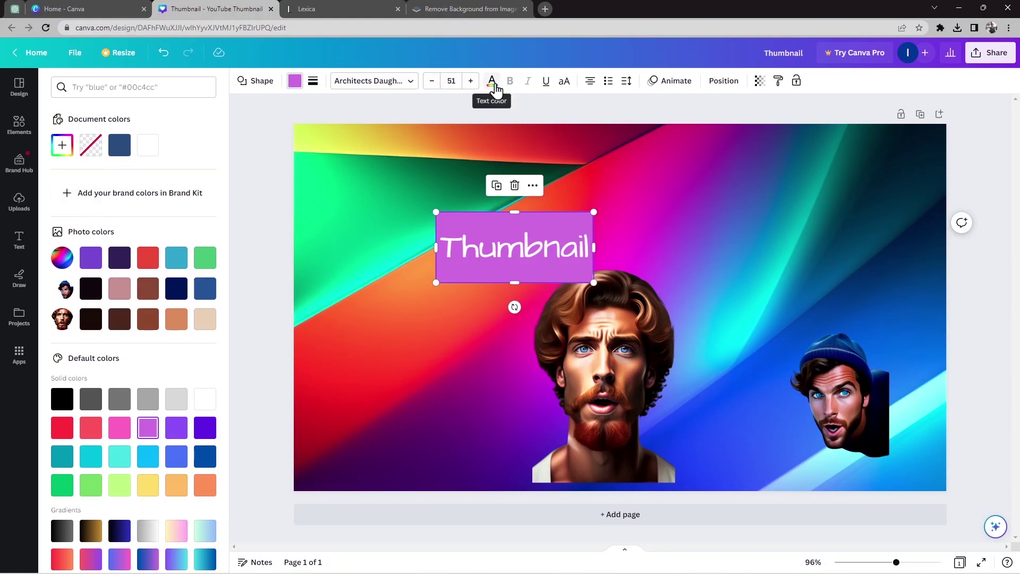
{"action": "left_click", "coordinate": [497, 185]}
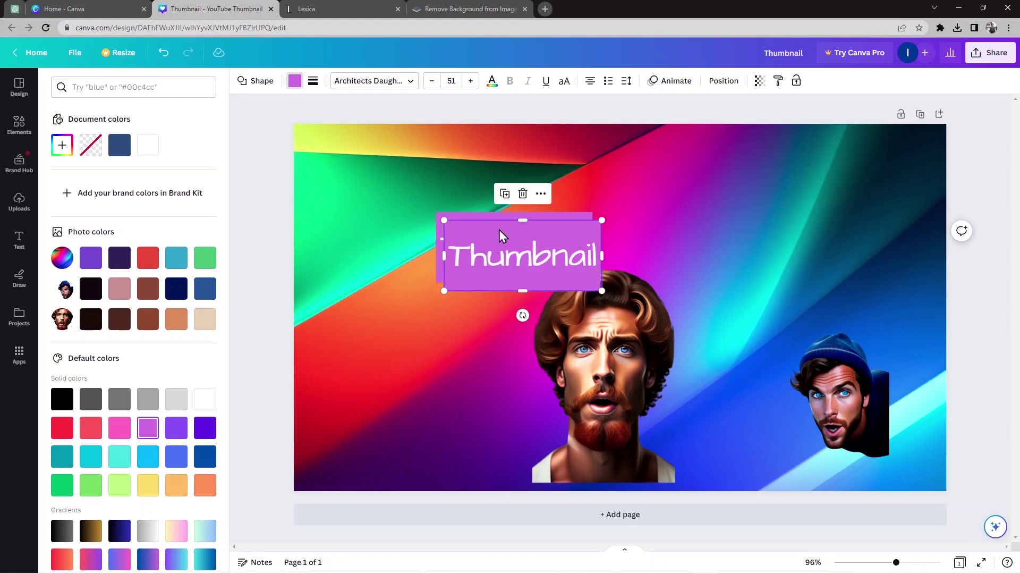
{"action": "left_click_drag", "start_coordinate": [512, 260], "coordinate": [343, 341]}
Retype the copy as 'Using' and fill its box teal
{"action": "left_click", "coordinate": [350, 345]}
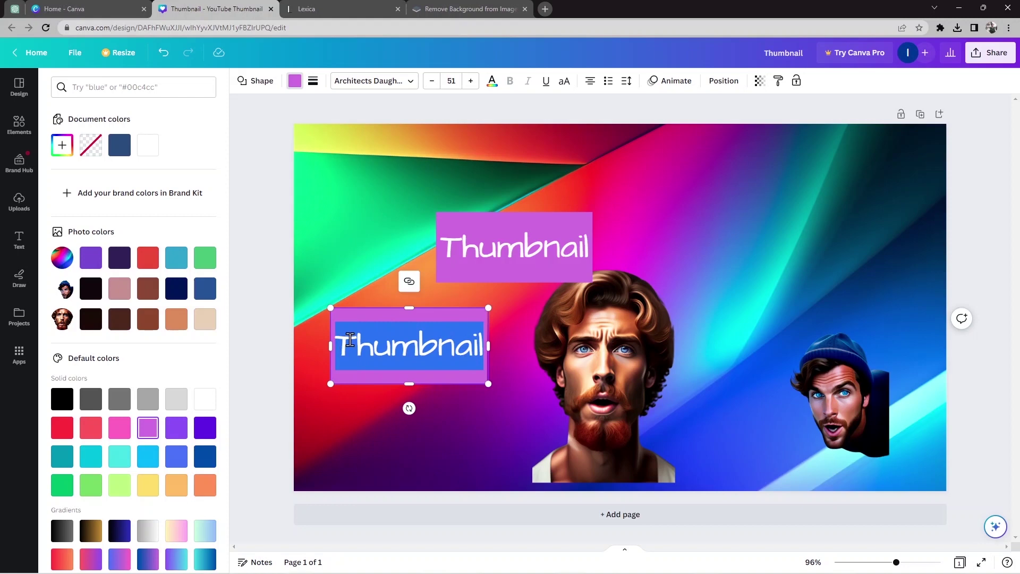
{"action": "type", "text": "Using"}
{"action": "left_click", "coordinate": [498, 343]}
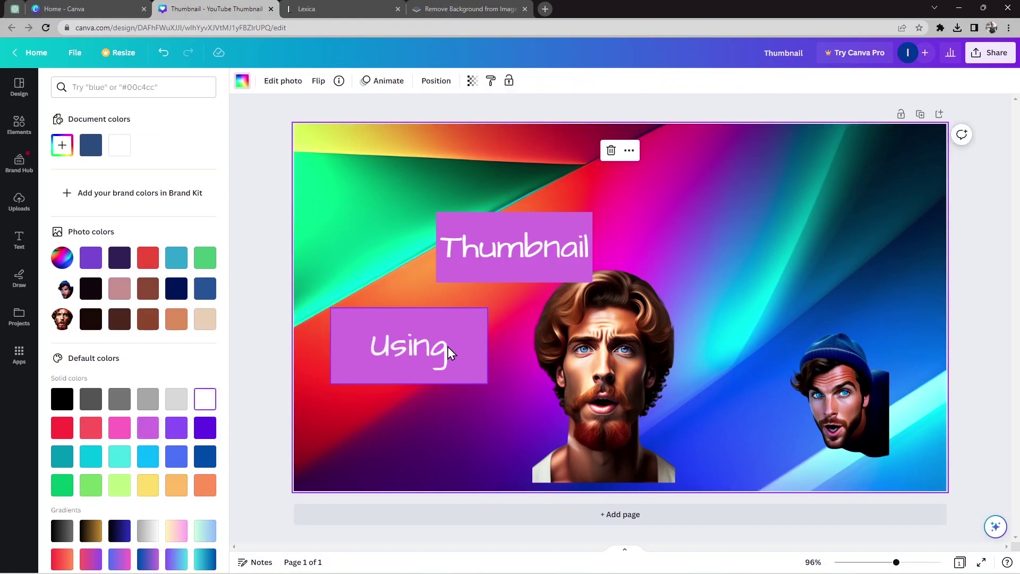
{"action": "left_click", "coordinate": [448, 347]}
{"action": "left_click", "coordinate": [176, 258]}
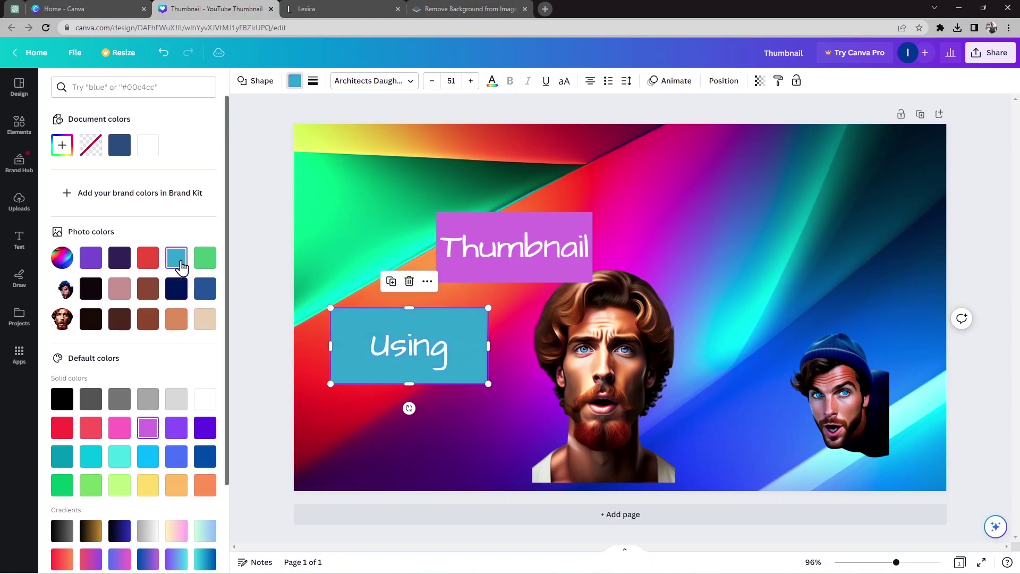
Apply the Norwester font to the Using text
{"action": "left_click", "coordinate": [414, 81]}
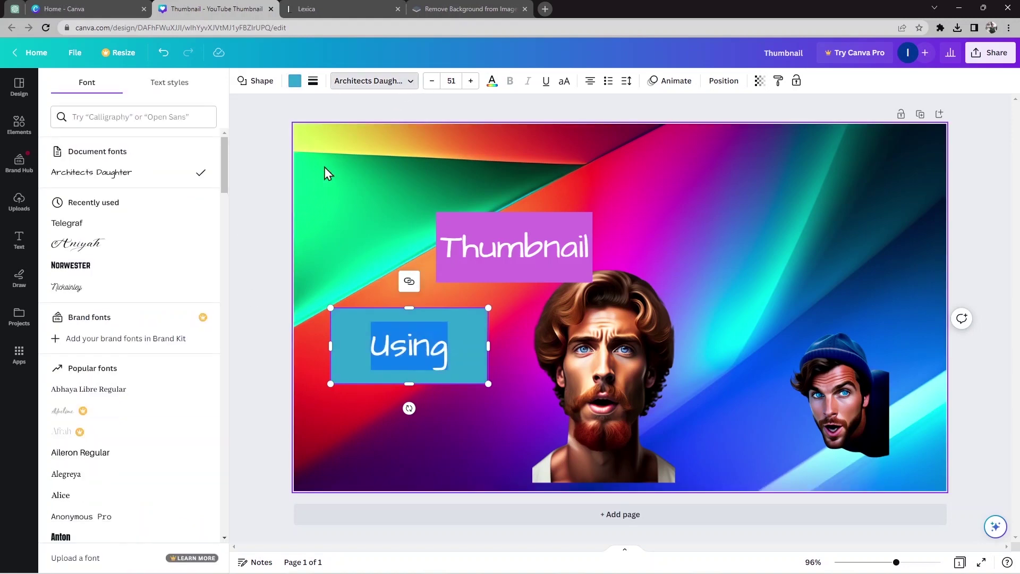
{"action": "left_click", "coordinate": [71, 265]}
{"action": "left_click", "coordinate": [458, 346]}
Move the Thumbnail box left so it sits above Using
{"action": "left_click", "coordinate": [477, 259]}
{"action": "left_click", "coordinate": [477, 259]}
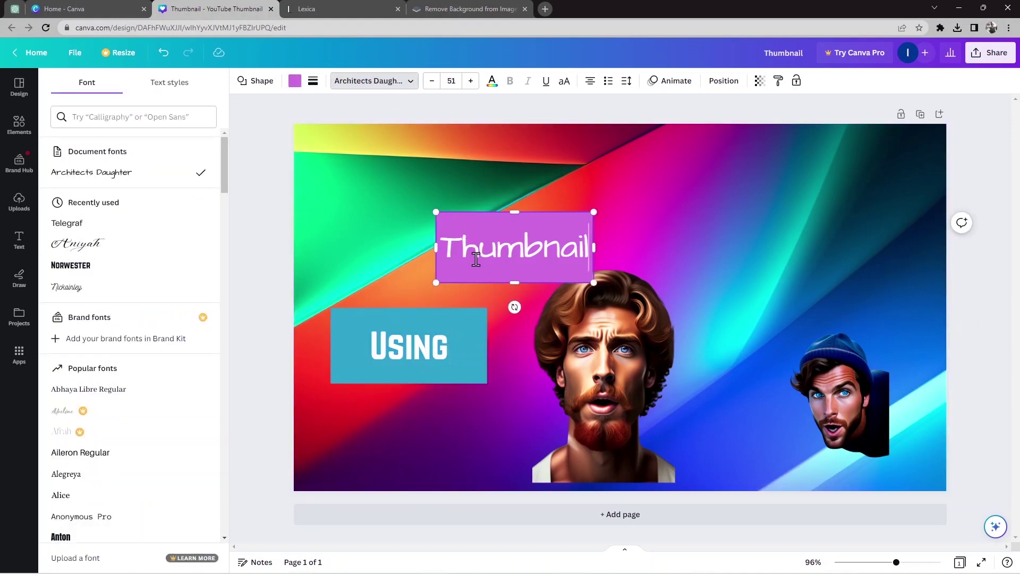
{"action": "key", "text": "shift+End"}
{"action": "left_click_drag", "start_coordinate": [456, 280], "coordinate": [340, 286]}
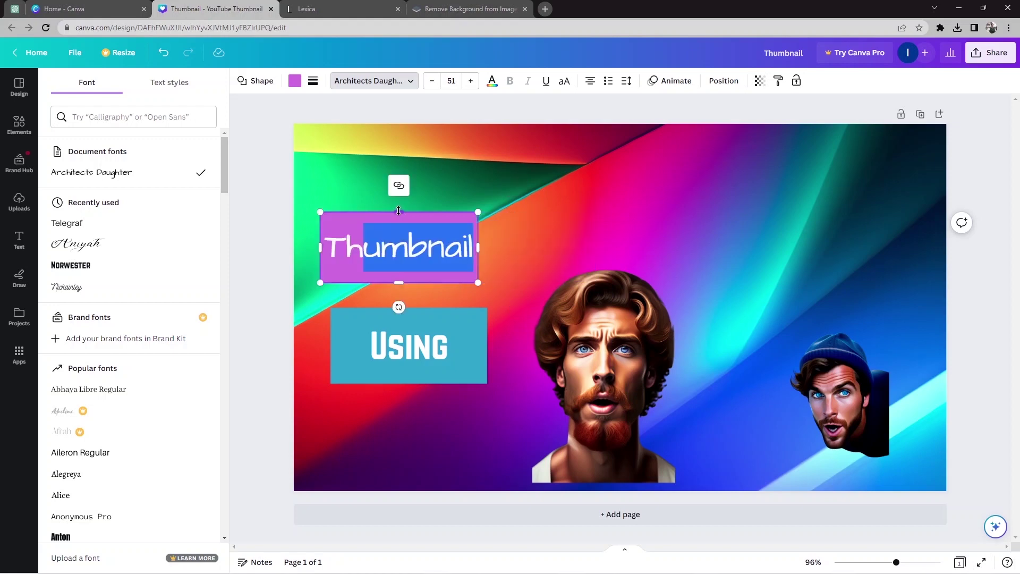
Duplicate the USING box below it and retype the copy as 'AI & CANVA'
{"action": "left_click", "coordinate": [466, 367]}
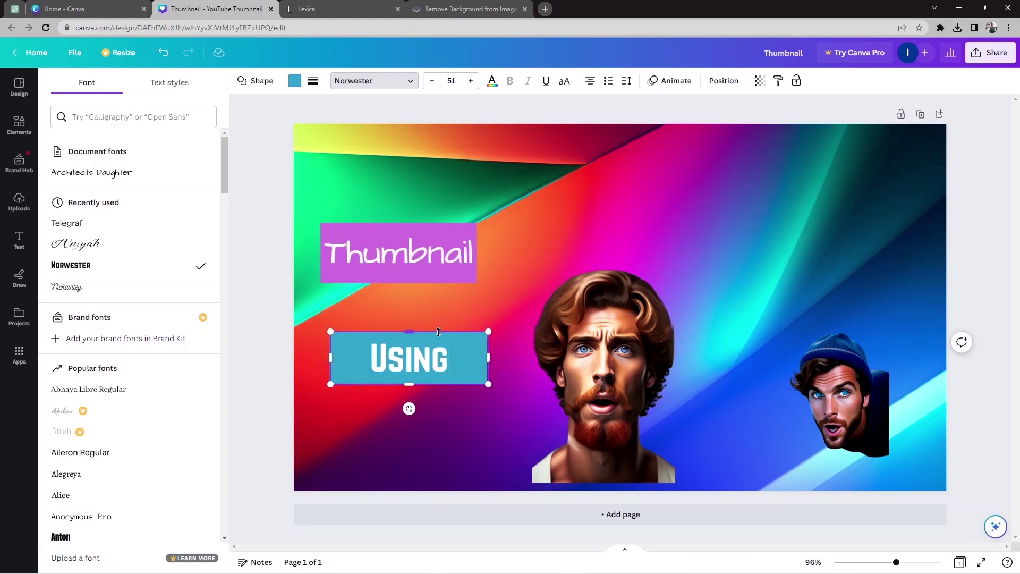
{"action": "left_click", "coordinate": [454, 378]}
{"action": "left_click", "coordinate": [399, 314]}
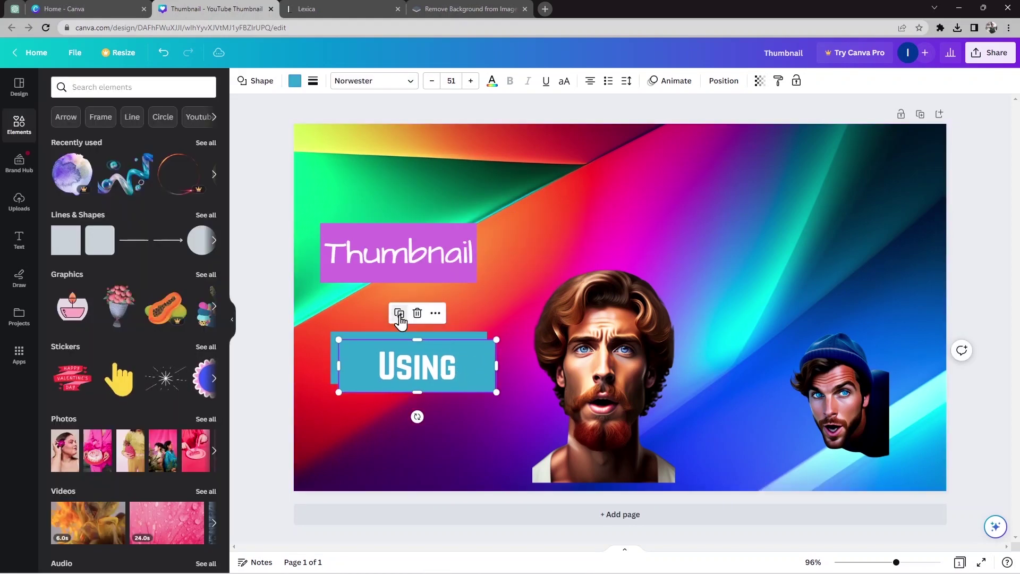
{"action": "left_click_drag", "start_coordinate": [385, 357], "coordinate": [385, 429]}
{"action": "double_click", "coordinate": [378, 438]}
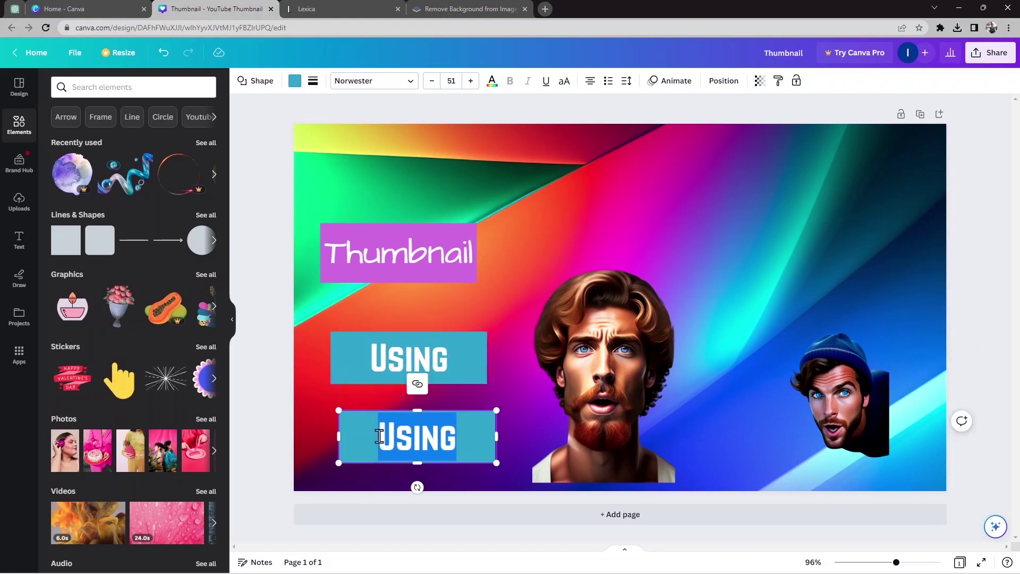
{"action": "type", "text": "AI & CA"}
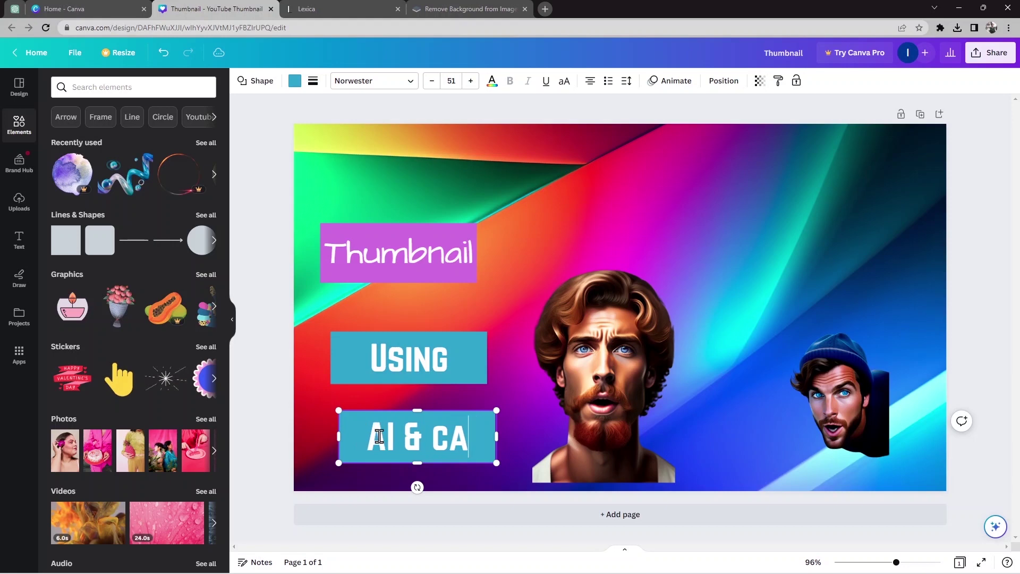
{"action": "key", "text": "BackSpace"}
{"action": "type", "text": "ANVA"}
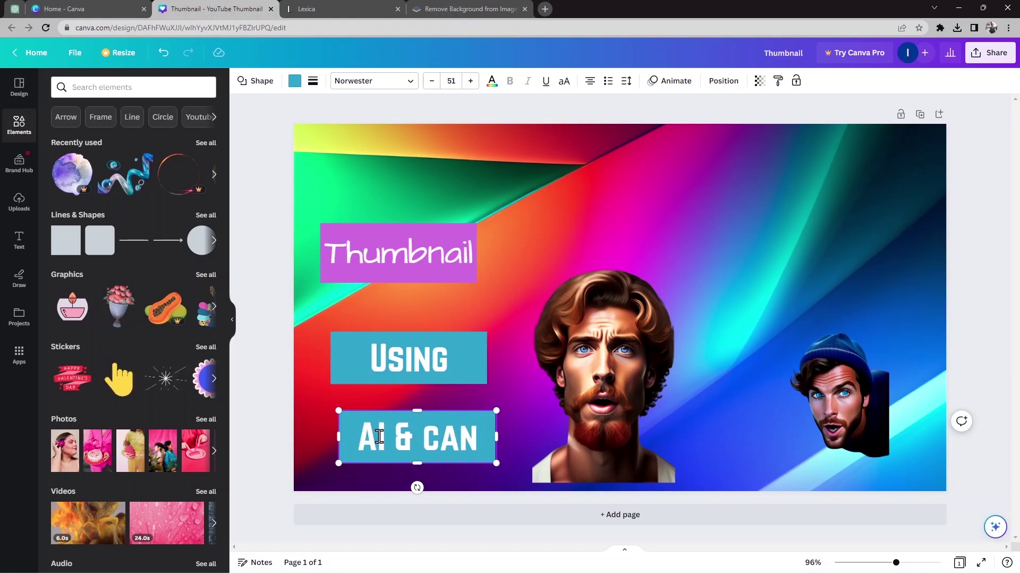
Widen the AI & CANVA box so its text fits on one line
{"action": "left_click", "coordinate": [387, 230]}
{"action": "left_click", "coordinate": [438, 452]}
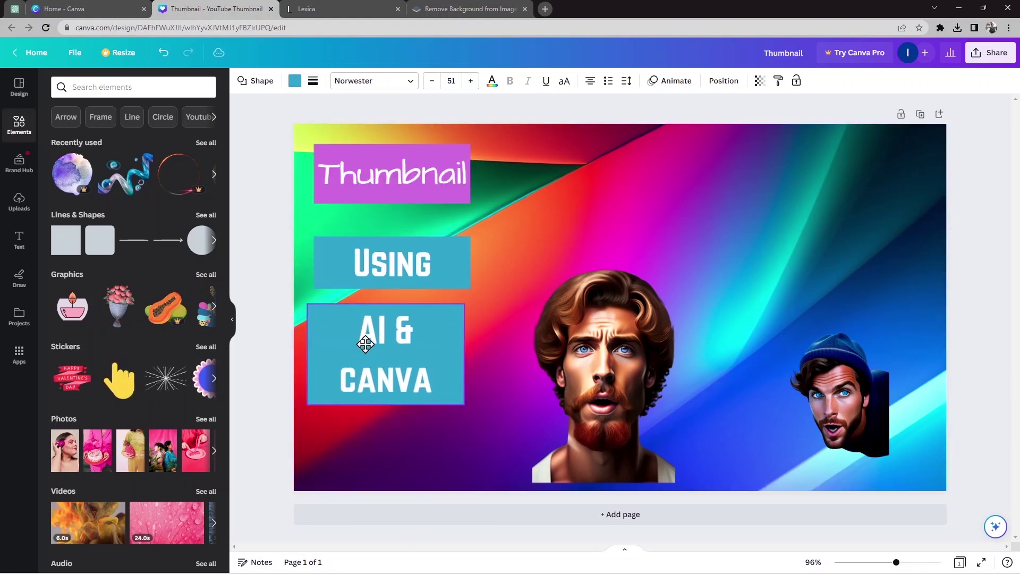
{"action": "left_click", "coordinate": [391, 376]}
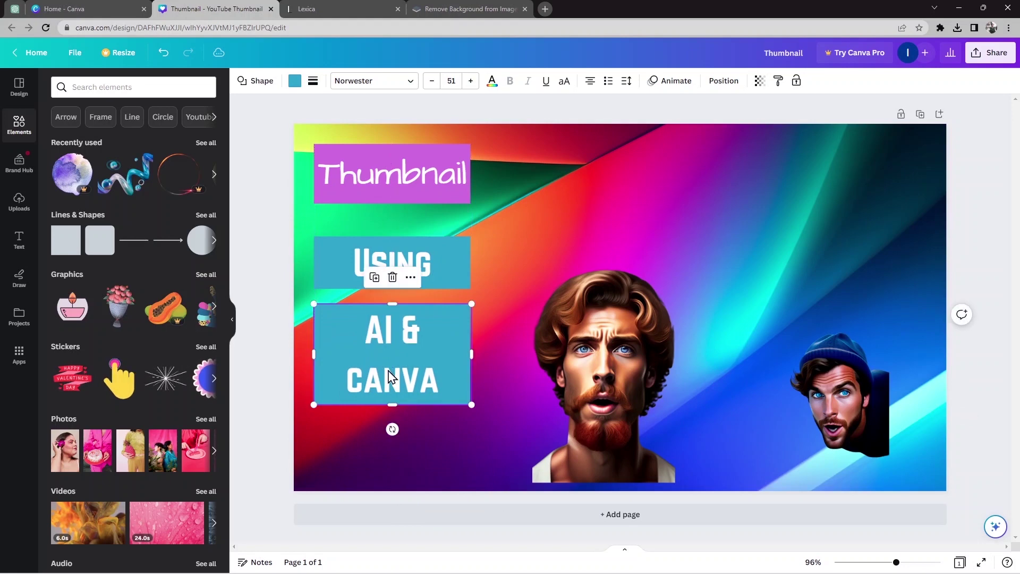
{"action": "left_click_drag", "start_coordinate": [472, 354], "coordinate": [530, 354]}
{"action": "left_click", "coordinate": [296, 83]}
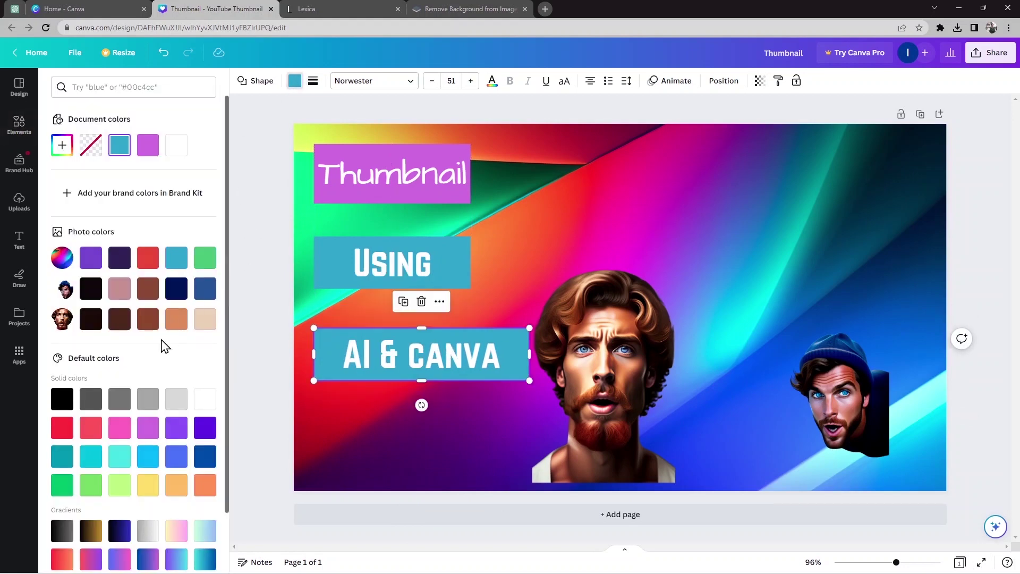
Make AI & CANVA purple, give Using a teal-blue gradient, and stack the three boxes
{"action": "left_click", "coordinate": [148, 428]}
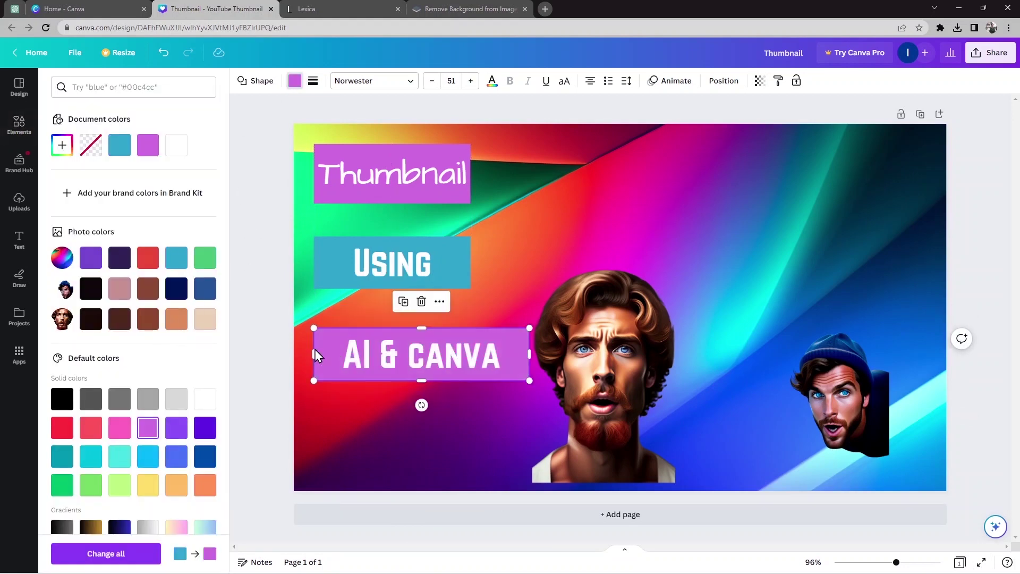
{"action": "left_click", "coordinate": [342, 255]}
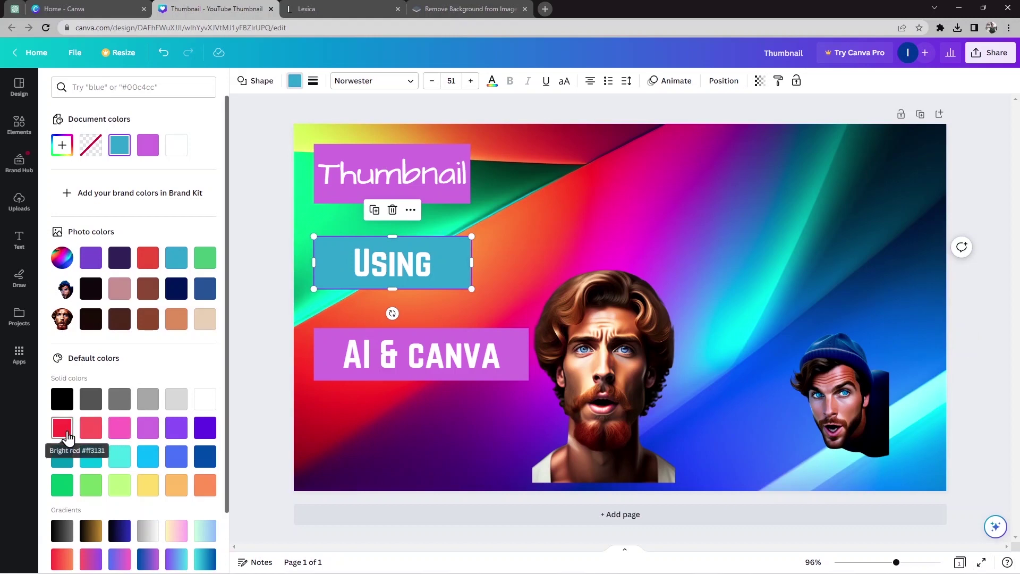
{"action": "left_click", "coordinate": [205, 559]}
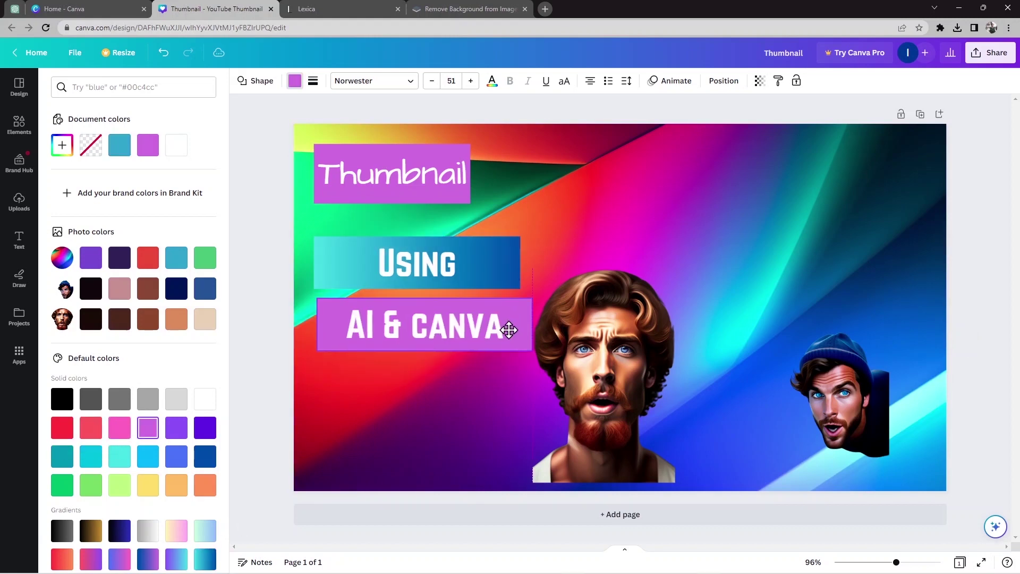
{"action": "left_click", "coordinate": [685, 366]}
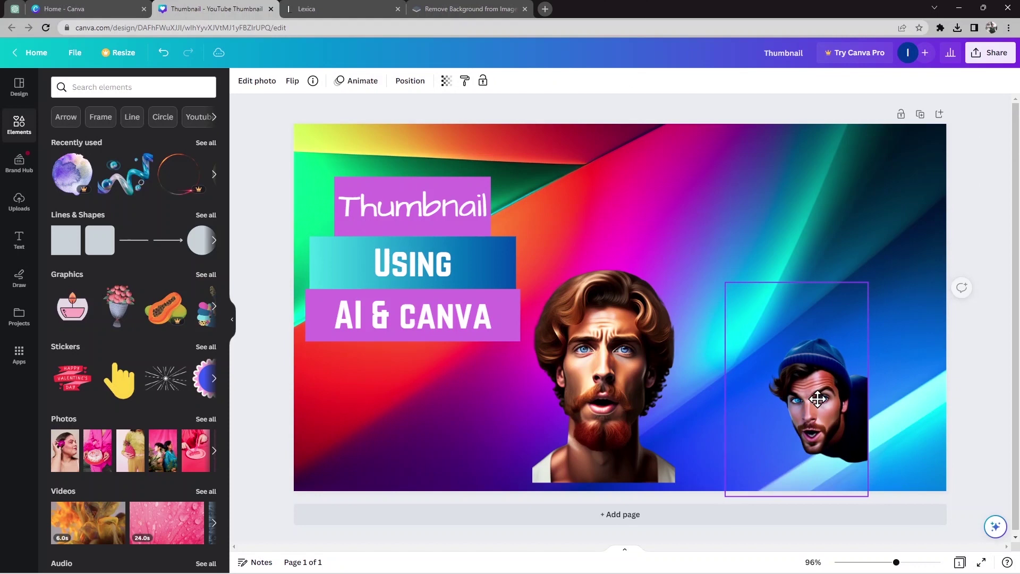
Enlarge and reposition the beanie-head face and move the curly-haired face up and right
{"action": "left_click_drag", "start_coordinate": [839, 394], "coordinate": [820, 394]}
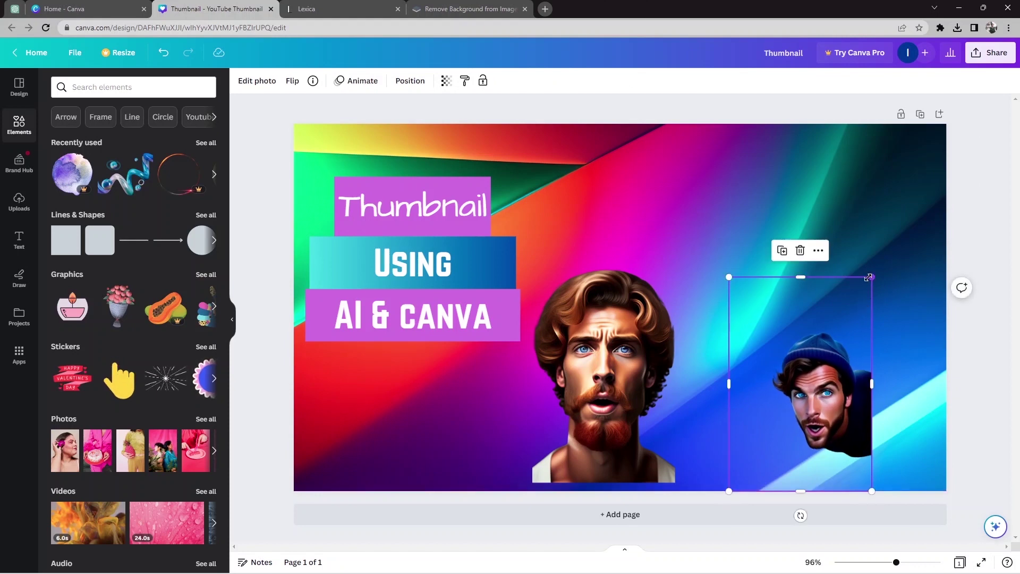
{"action": "left_click_drag", "start_coordinate": [869, 278], "coordinate": [885, 255]}
{"action": "left_click_drag", "start_coordinate": [836, 402], "coordinate": [859, 381]}
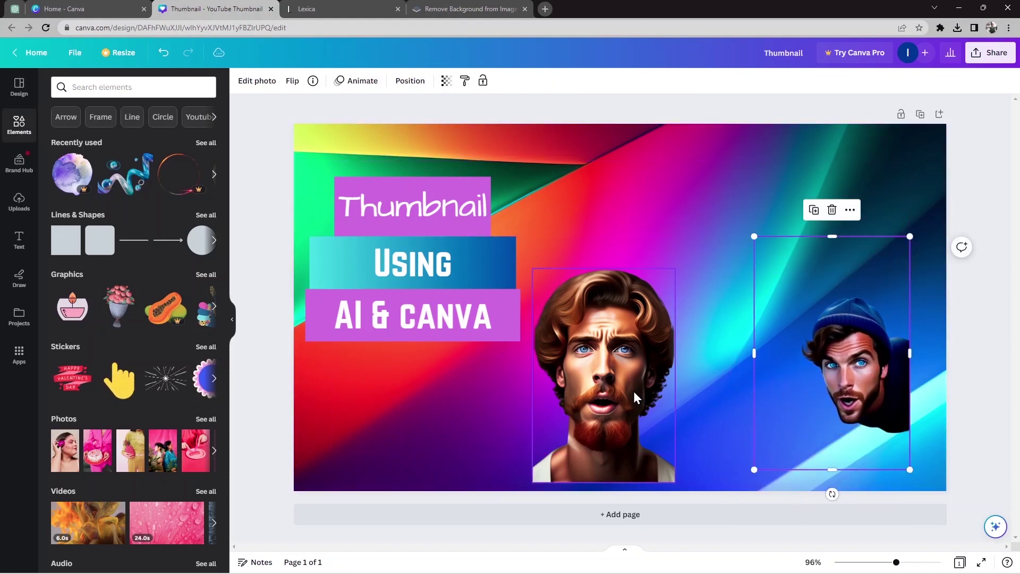
{"action": "left_click_drag", "start_coordinate": [634, 391], "coordinate": [698, 370]}
{"action": "left_click_drag", "start_coordinate": [857, 356], "coordinate": [866, 381]}
{"action": "left_click_drag", "start_coordinate": [692, 407], "coordinate": [692, 433]}
{"action": "left_click", "coordinate": [478, 218]}
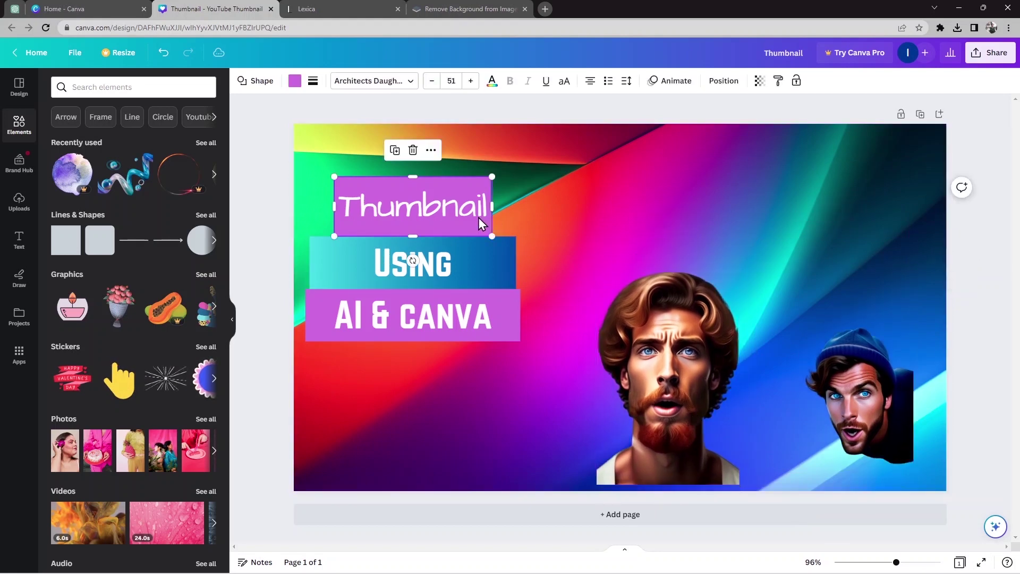
Duplicate the Thumbnail box to the top right as a teal-green gradient box reading 'Don't confused to Make'
{"action": "left_click", "coordinate": [395, 150]}
{"action": "left_click_drag", "start_coordinate": [361, 216], "coordinate": [749, 197]}
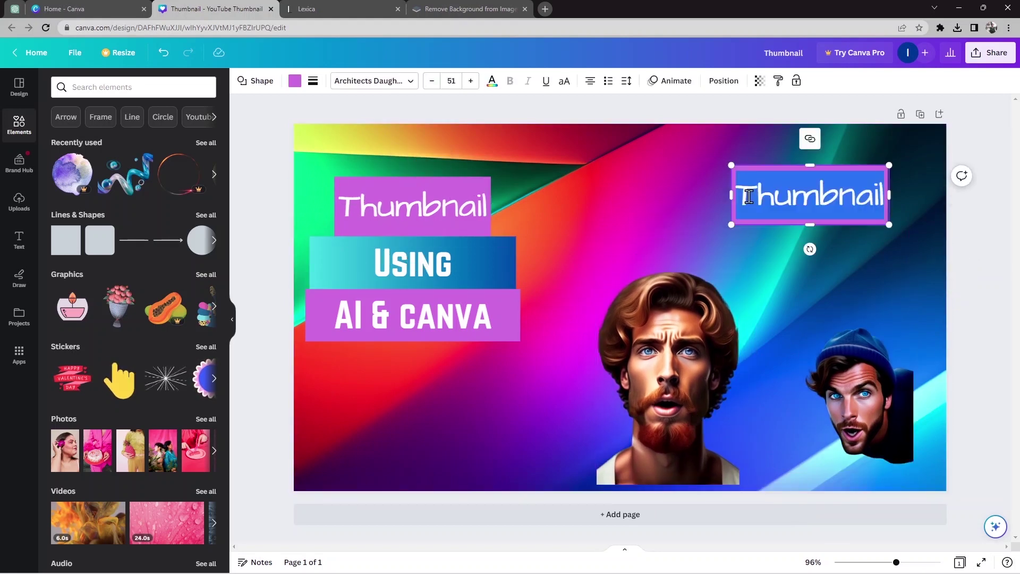
{"action": "type", "text": "Don't confused to"}
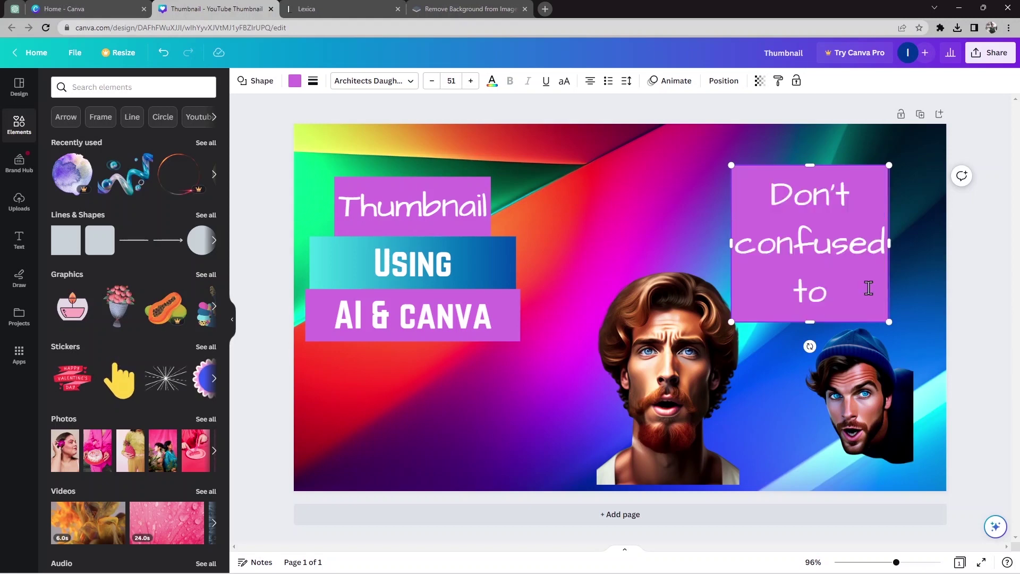
{"action": "type", "text": " Make"}
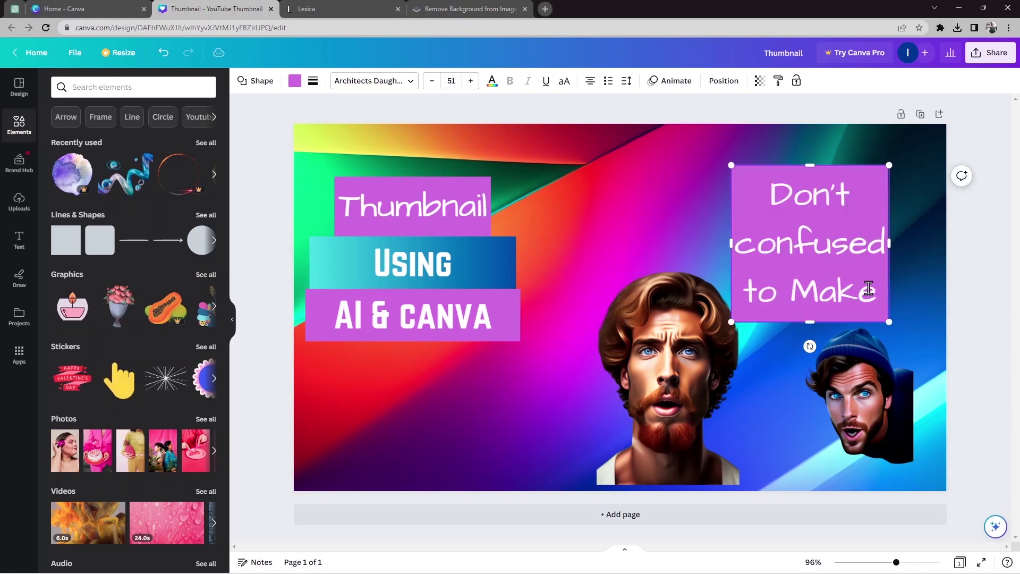
{"action": "left_click", "coordinate": [294, 80]}
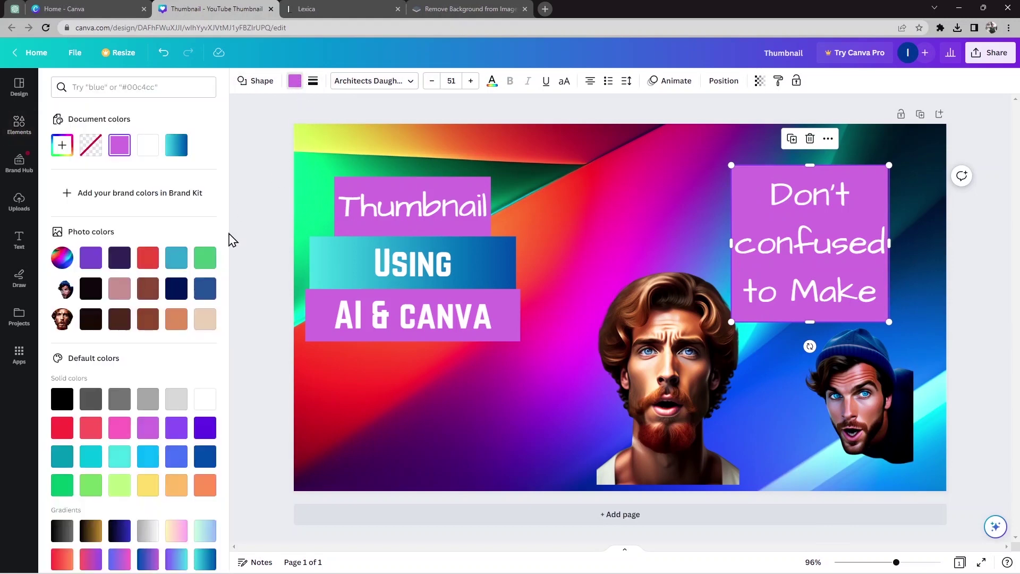
{"action": "scroll", "coordinate": [175, 531], "scroll_direction": "down", "scroll_amount": 1}
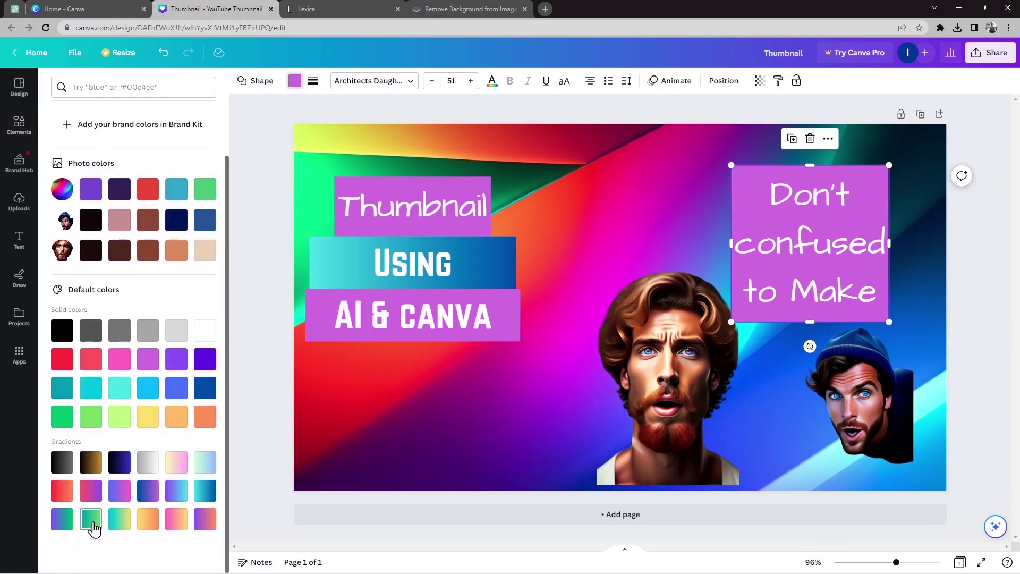
{"action": "left_click", "coordinate": [92, 526]}
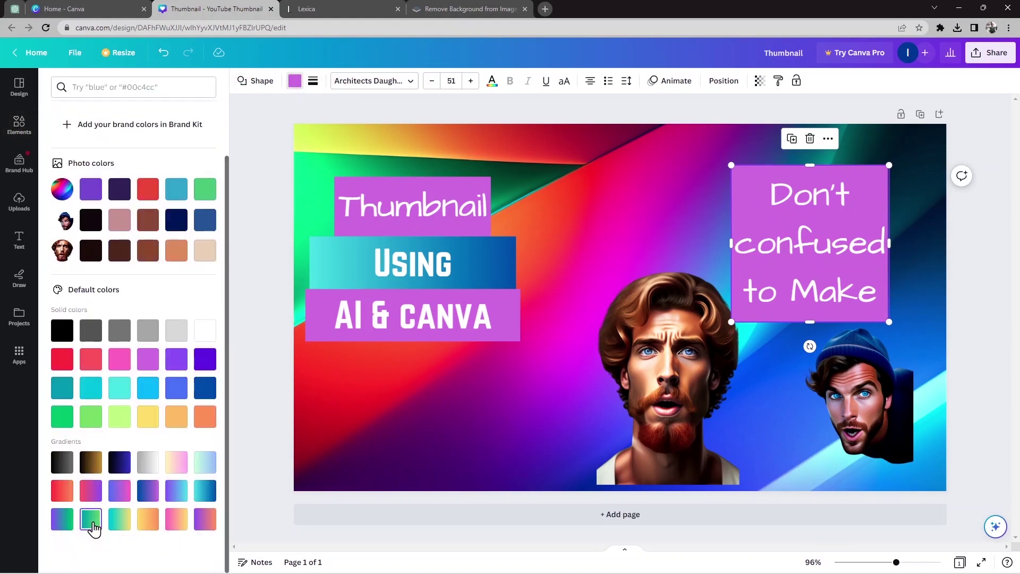
Widen the tagline box and shrink its font so the text fits one line
{"action": "left_click", "coordinate": [493, 83]}
{"action": "left_click_drag", "start_coordinate": [889, 243], "coordinate": [947, 243]}
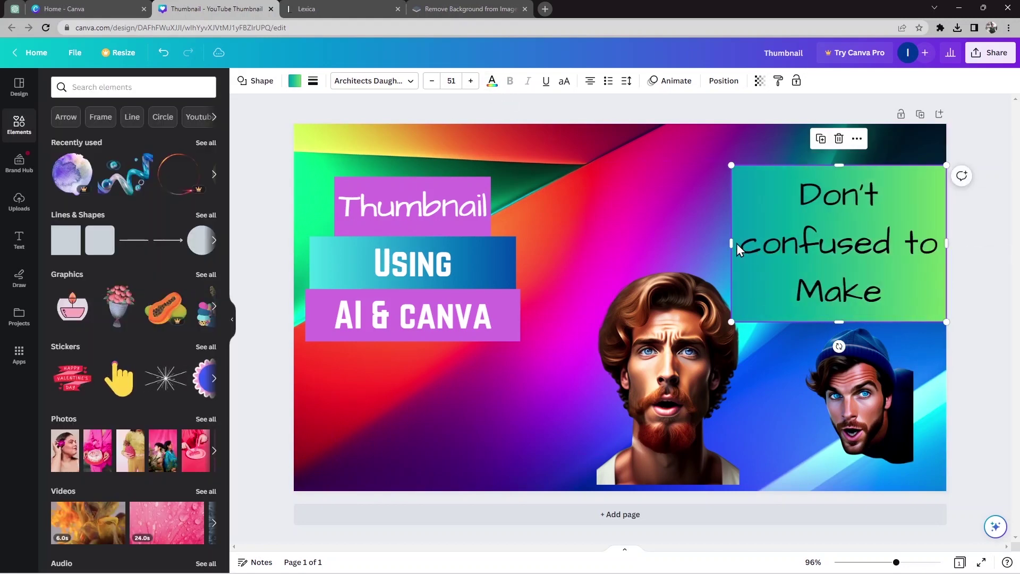
{"action": "double_click", "coordinate": [736, 244]}
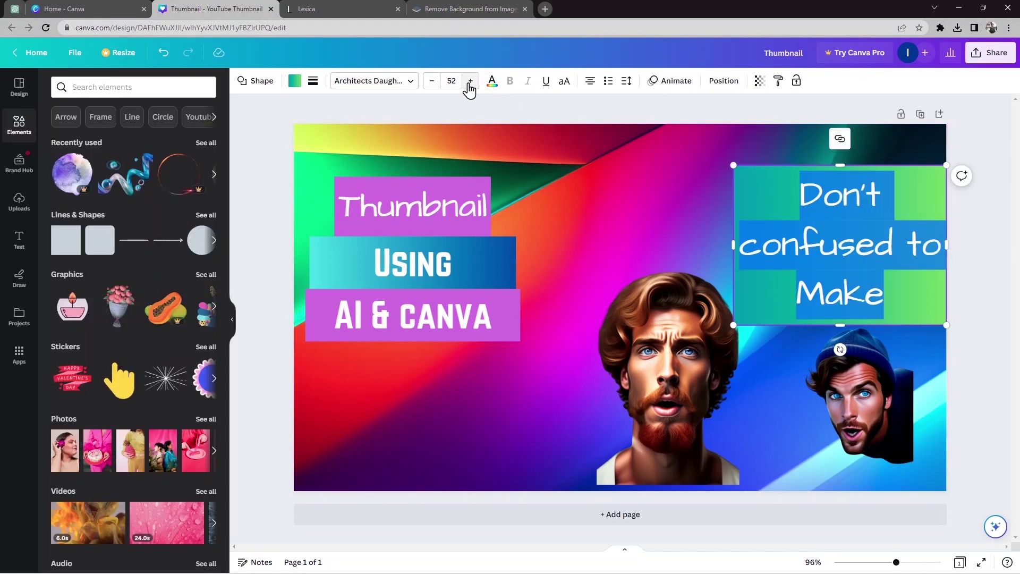
{"action": "left_click", "coordinate": [432, 80]}
{"action": "left_click", "coordinate": [432, 81]}
{"action": "left_click", "coordinate": [783, 268]}
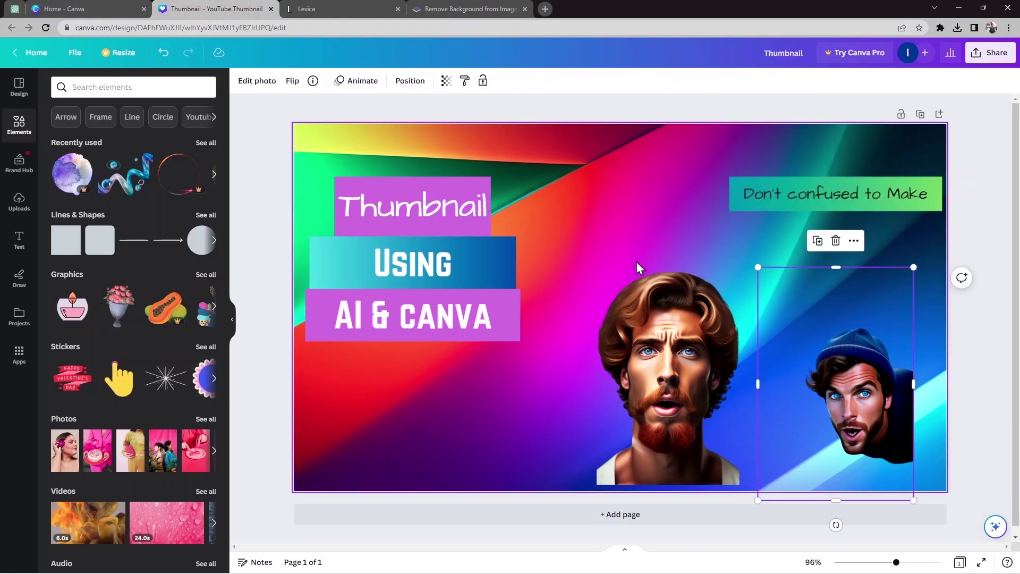
Move the beanie-head face into the bottom-right corner and shift the bearded face left beside the title stack
{"action": "left_click_drag", "start_coordinate": [845, 384], "coordinate": [875, 407]}
{"action": "left_click_drag", "start_coordinate": [696, 397], "coordinate": [601, 397]}
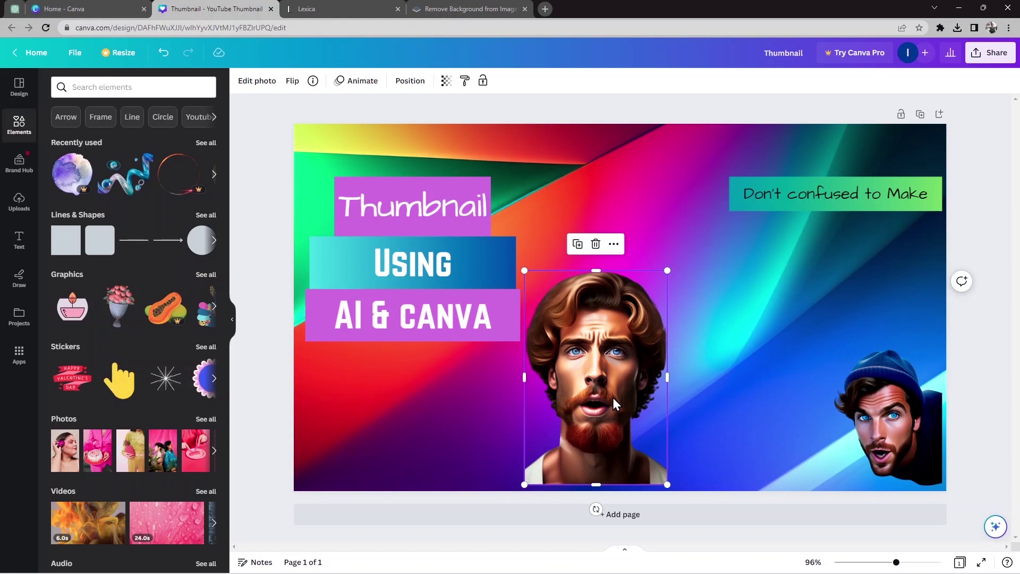
{"action": "left_click", "coordinate": [761, 334]}
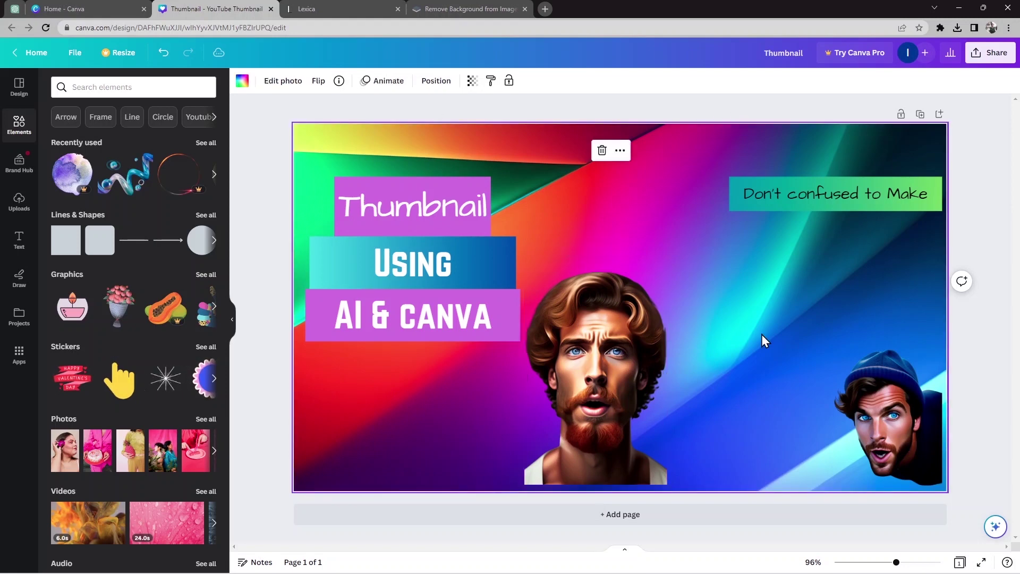
Download the design as a PNG and open the downloaded Thumbnail.png to check it
{"action": "left_click", "coordinate": [987, 60]}
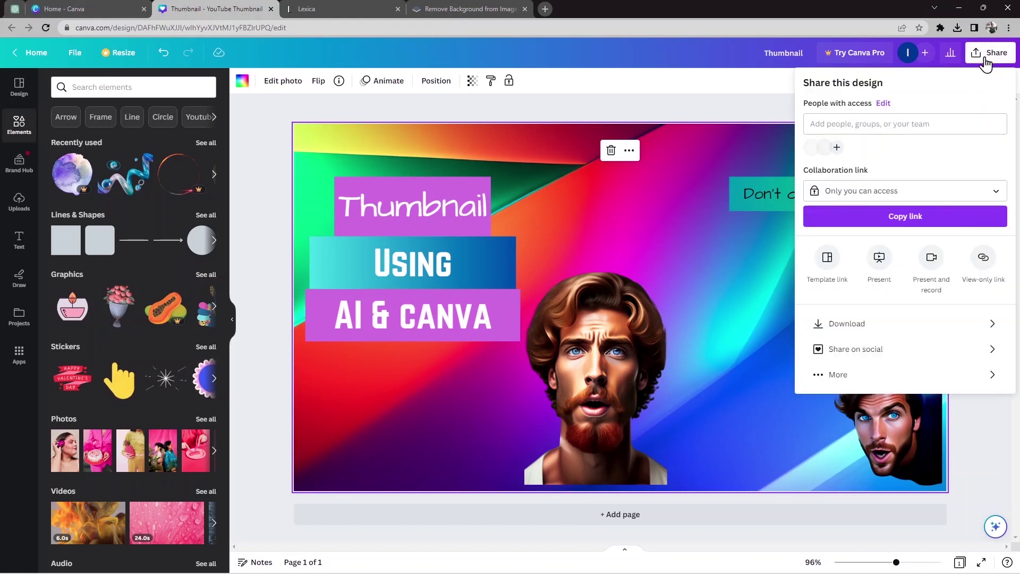
{"action": "left_click", "coordinate": [917, 325]}
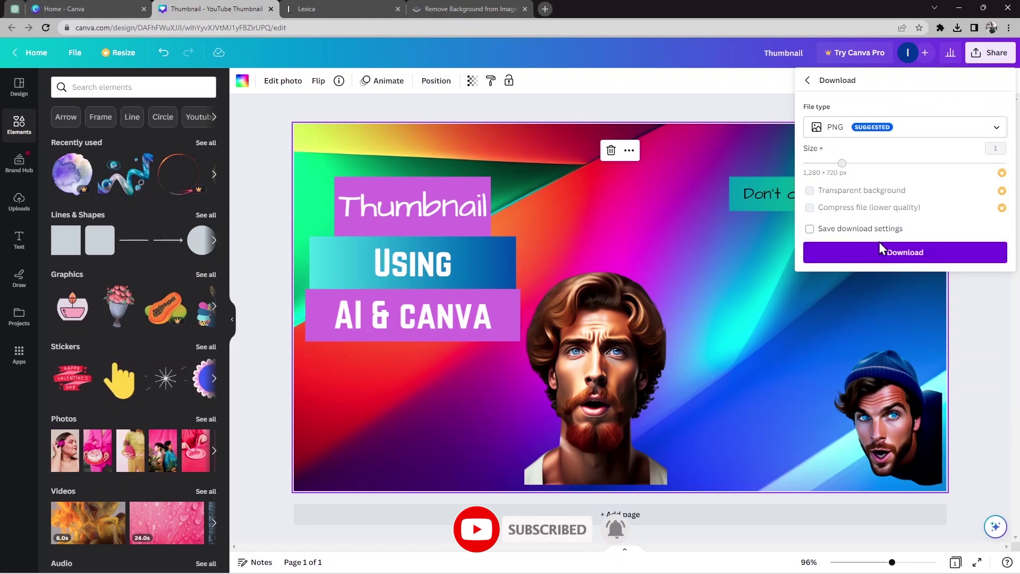
{"action": "left_click", "coordinate": [889, 257]}
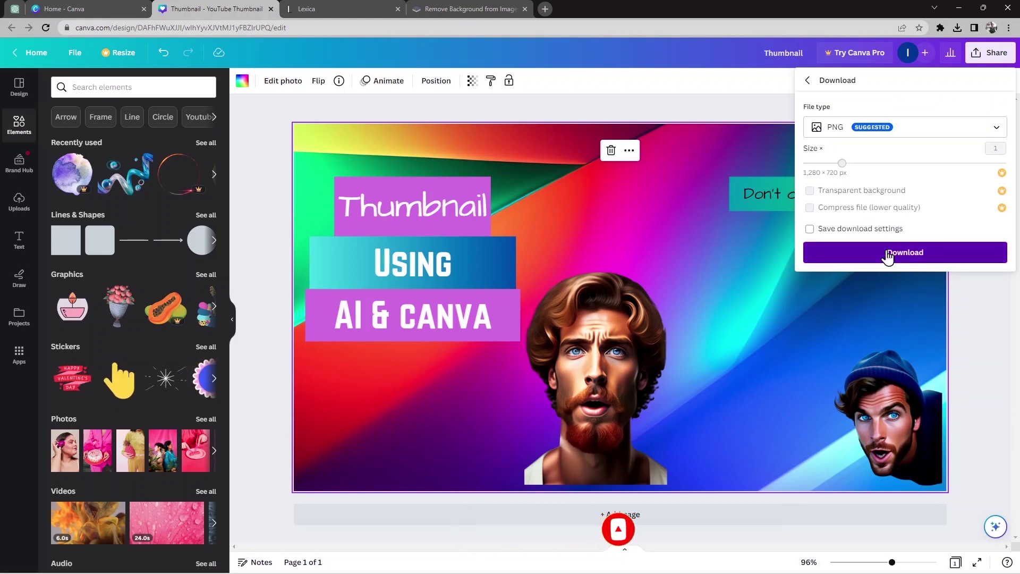
{"action": "left_click", "coordinate": [889, 254]}
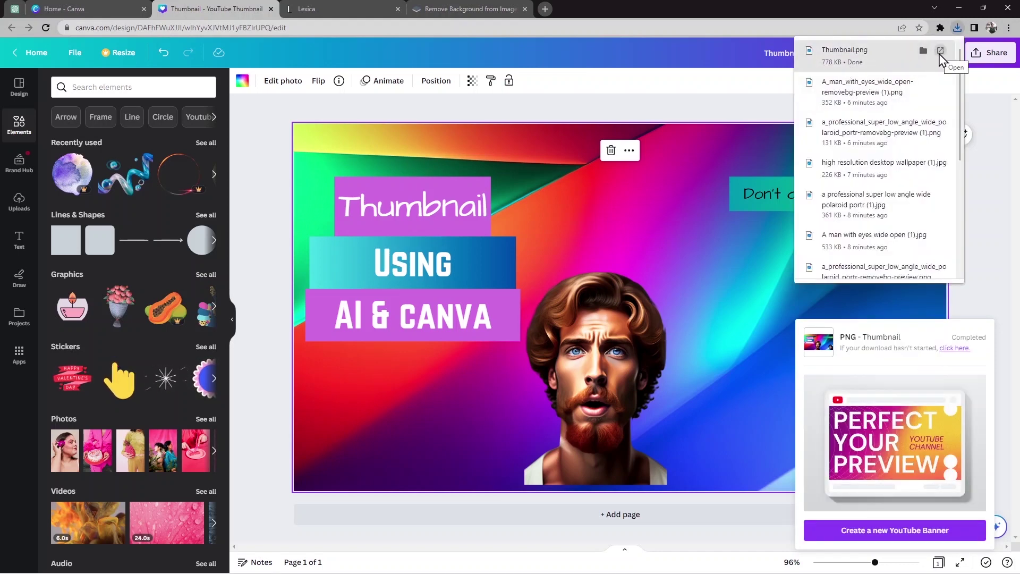
{"action": "left_click", "coordinate": [940, 52]}
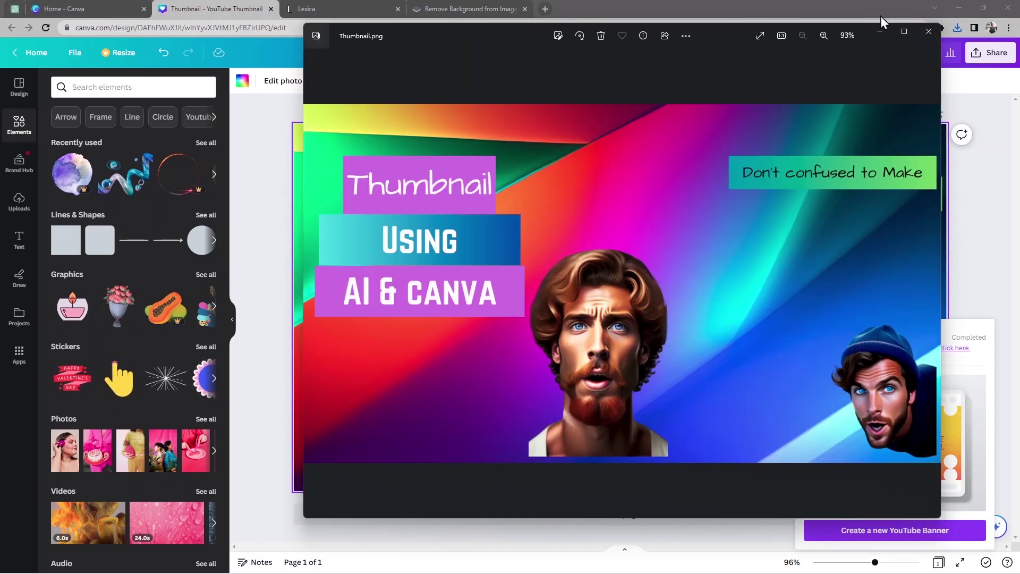
{"action": "mouse_move", "coordinate": [899, 35]}
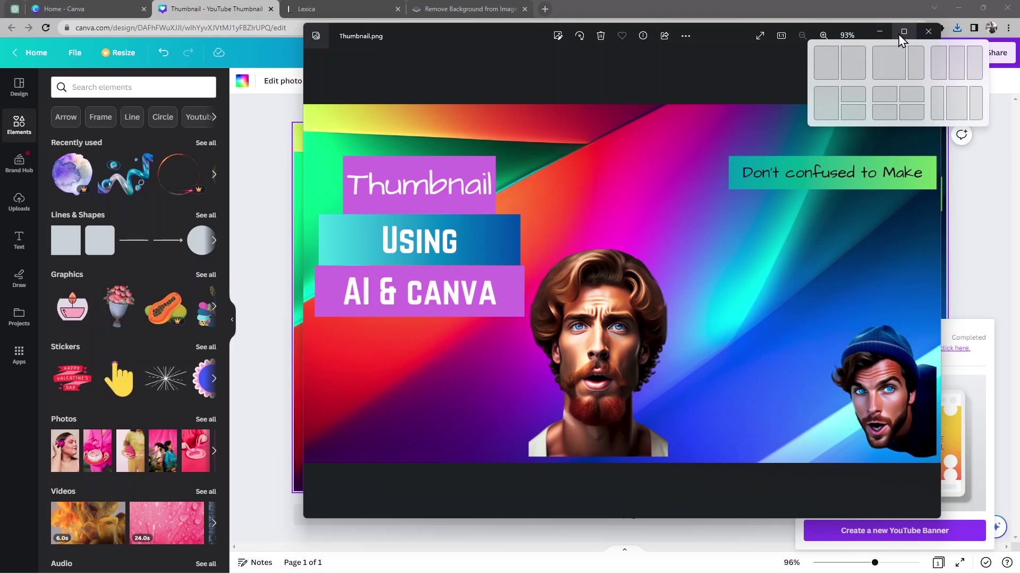